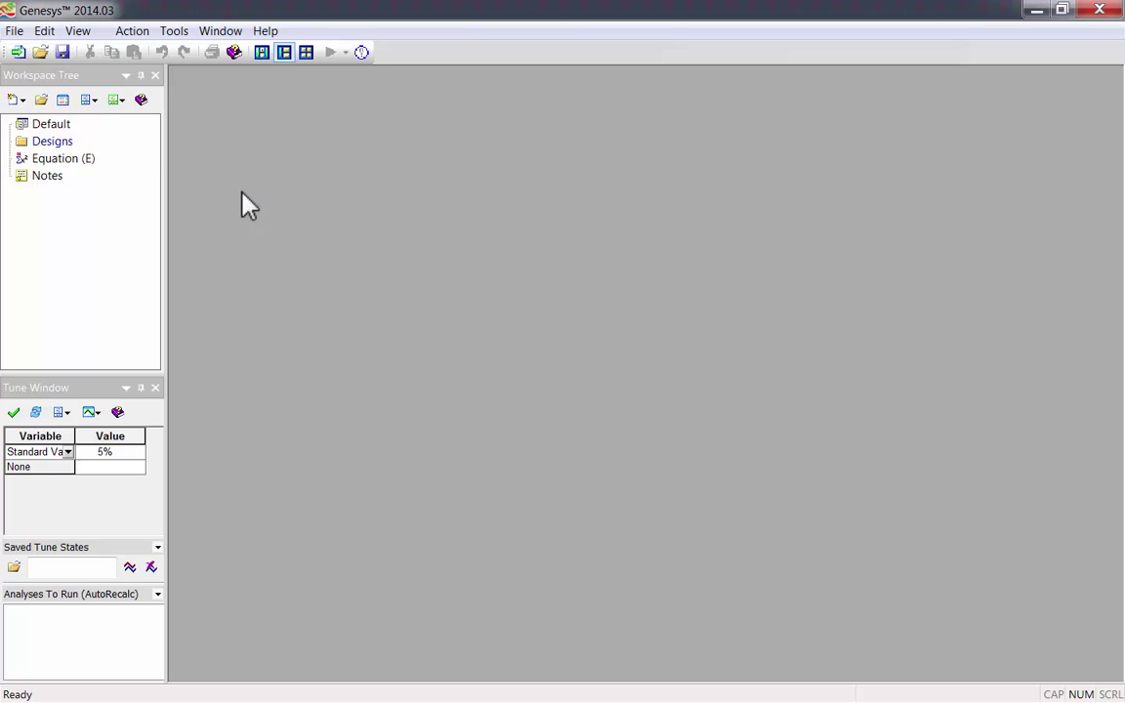
Add a passive filter synthesis, Filter1, initialized from Factory Default Values
click(19, 101)
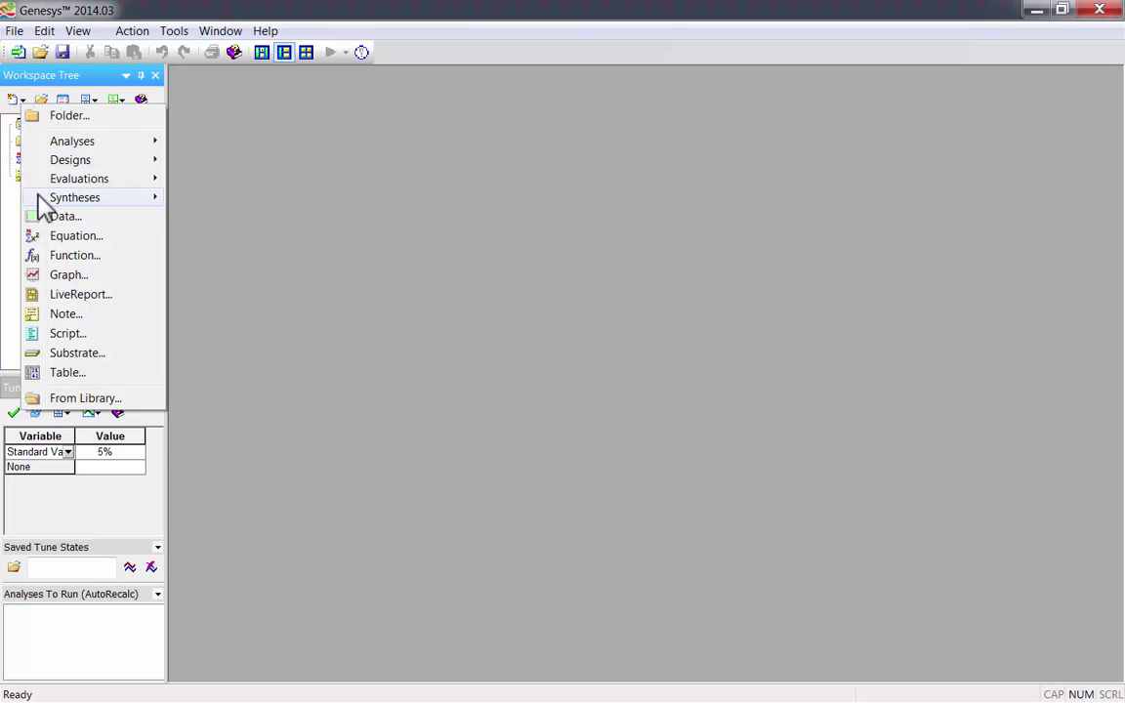
mouse_move(40, 206)
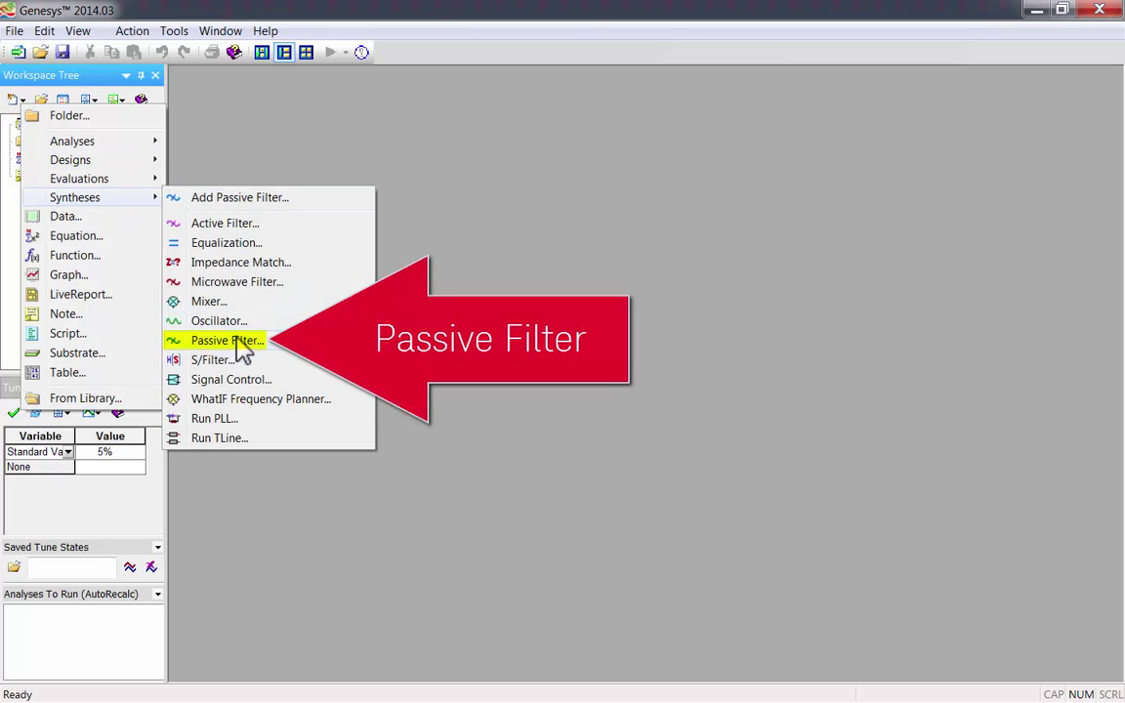
click(237, 340)
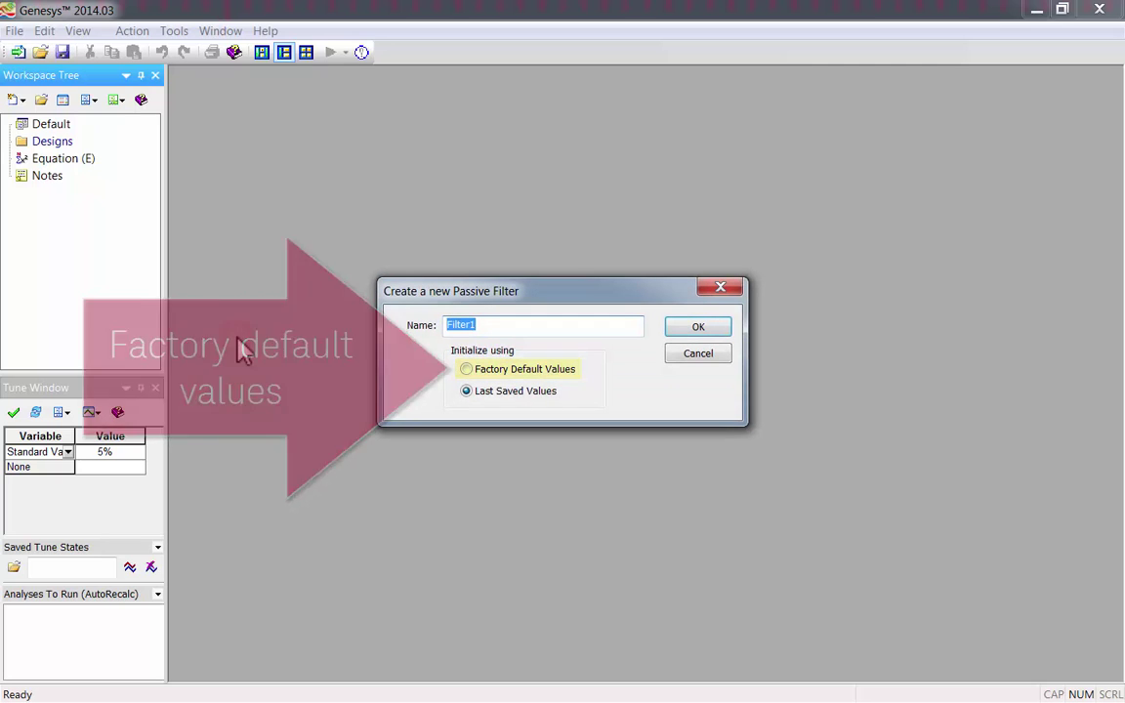
click(503, 371)
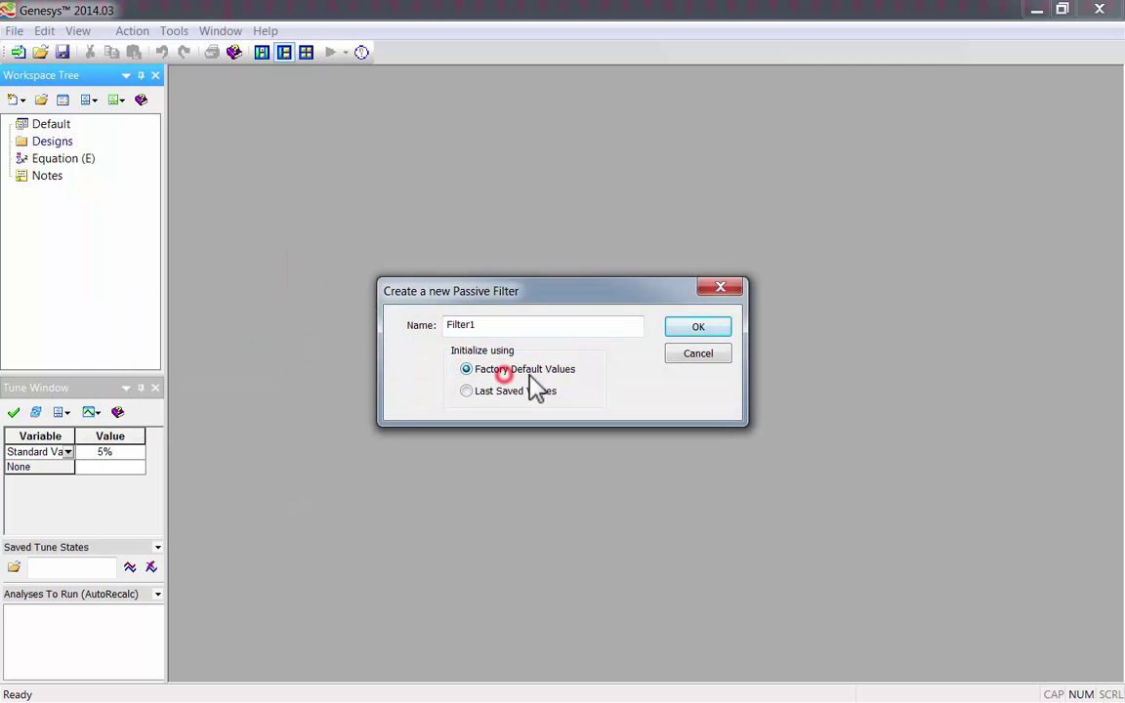
click(701, 328)
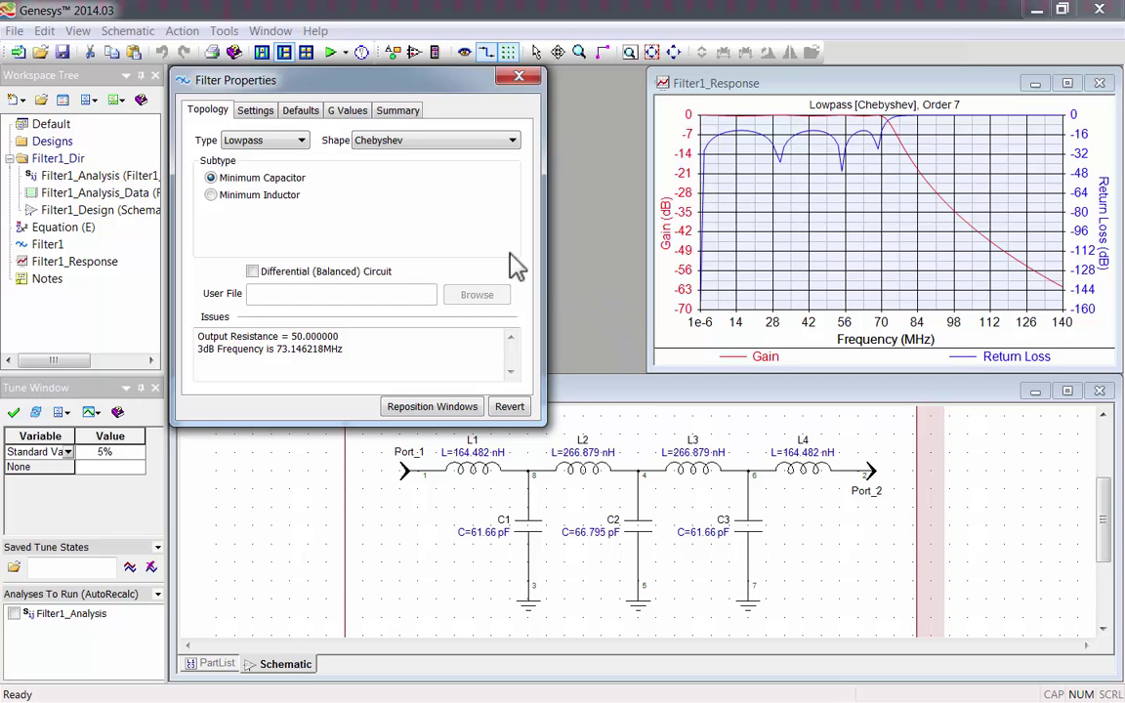
Change Filter1's type to Bandpass, giving about 859–901 MHz 3dB frequencies
click(303, 140)
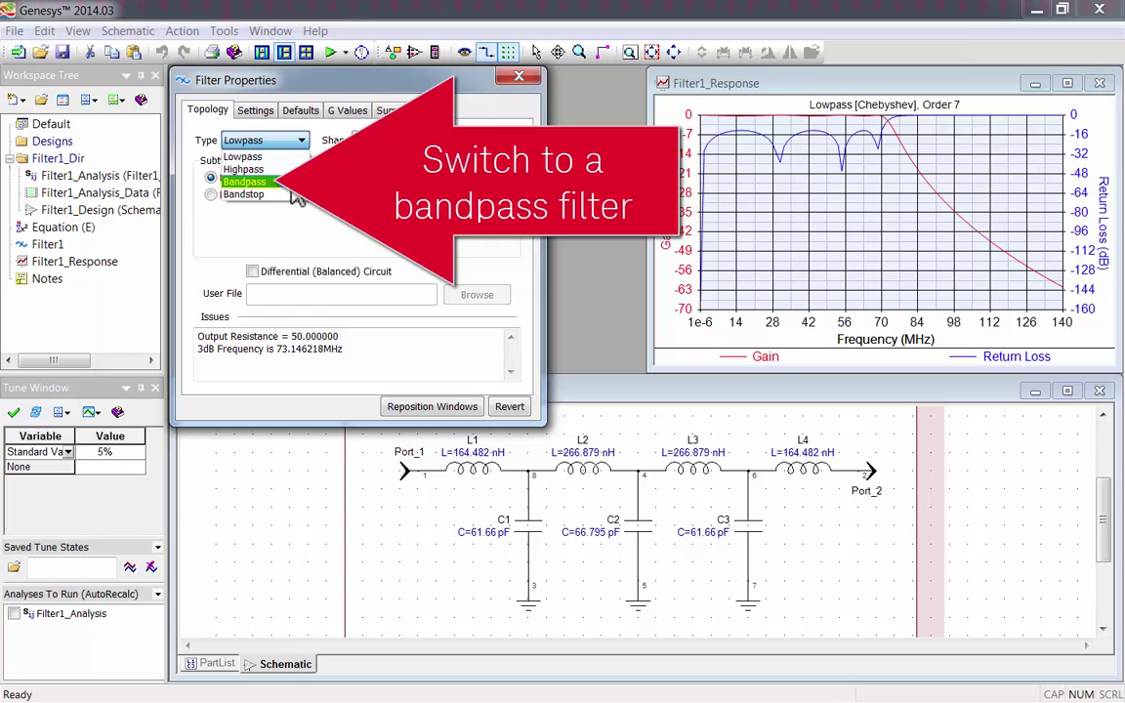
click(293, 182)
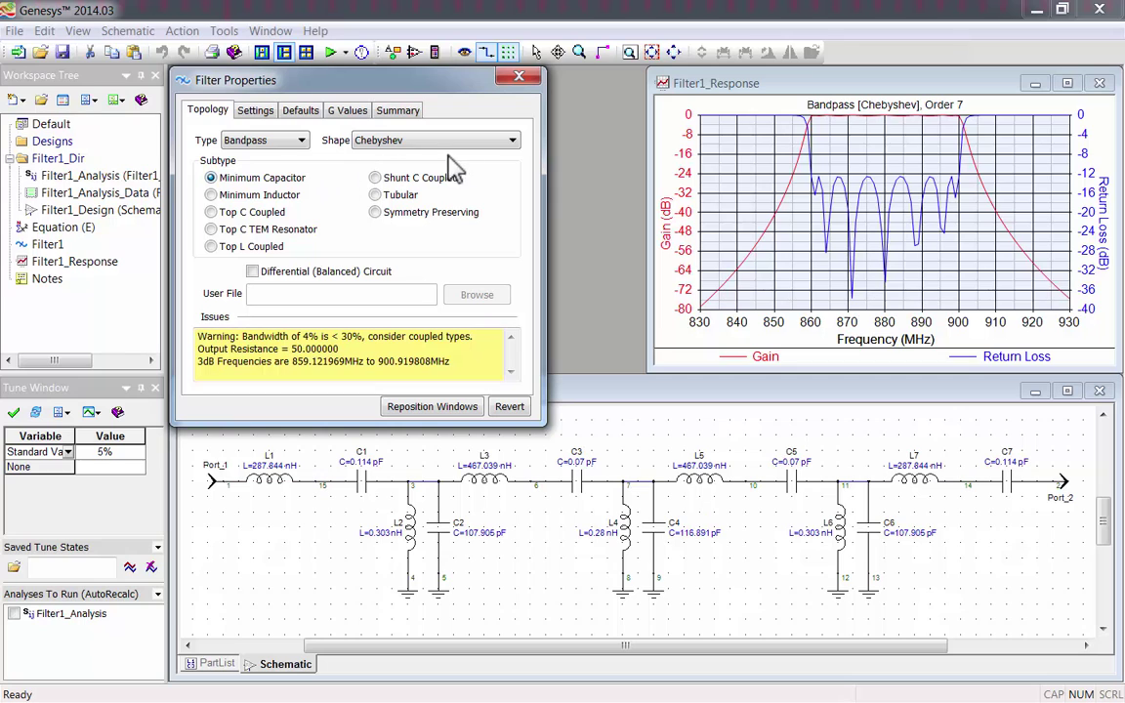
Drop down the Shape list on the Topology tab to see the filter shapes
click(511, 142)
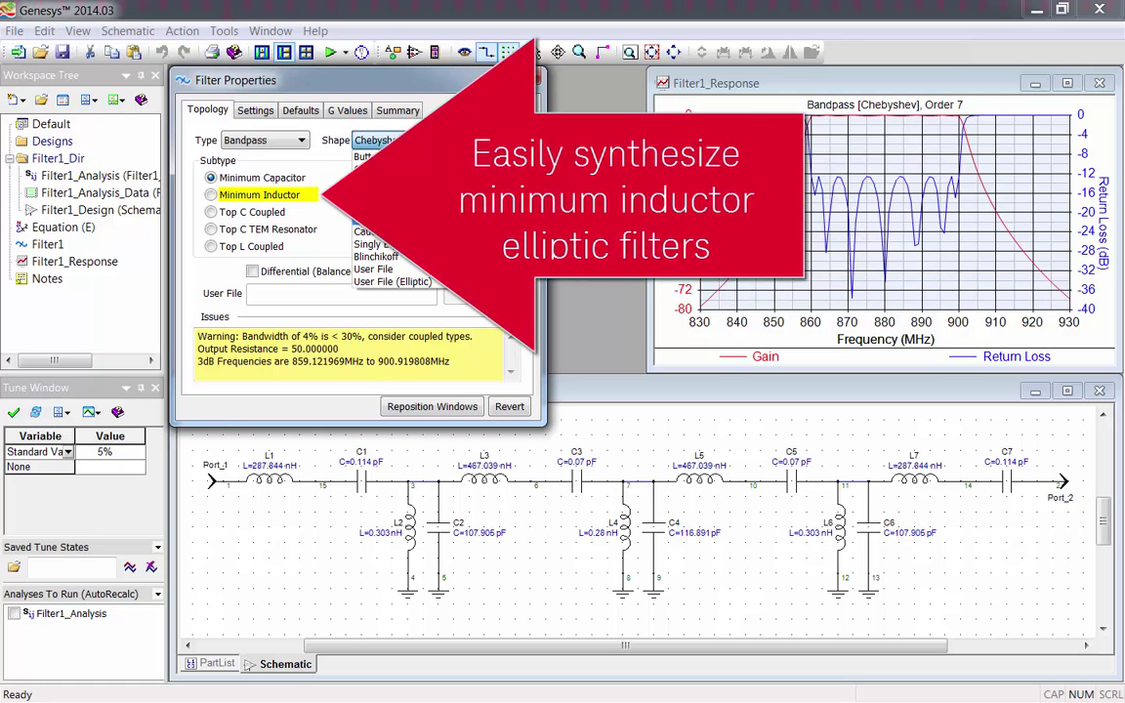
Set the shape to Cauer-Chebyshev, Normal with the Minimum Ind (Elliptic) subtype
click(369, 232)
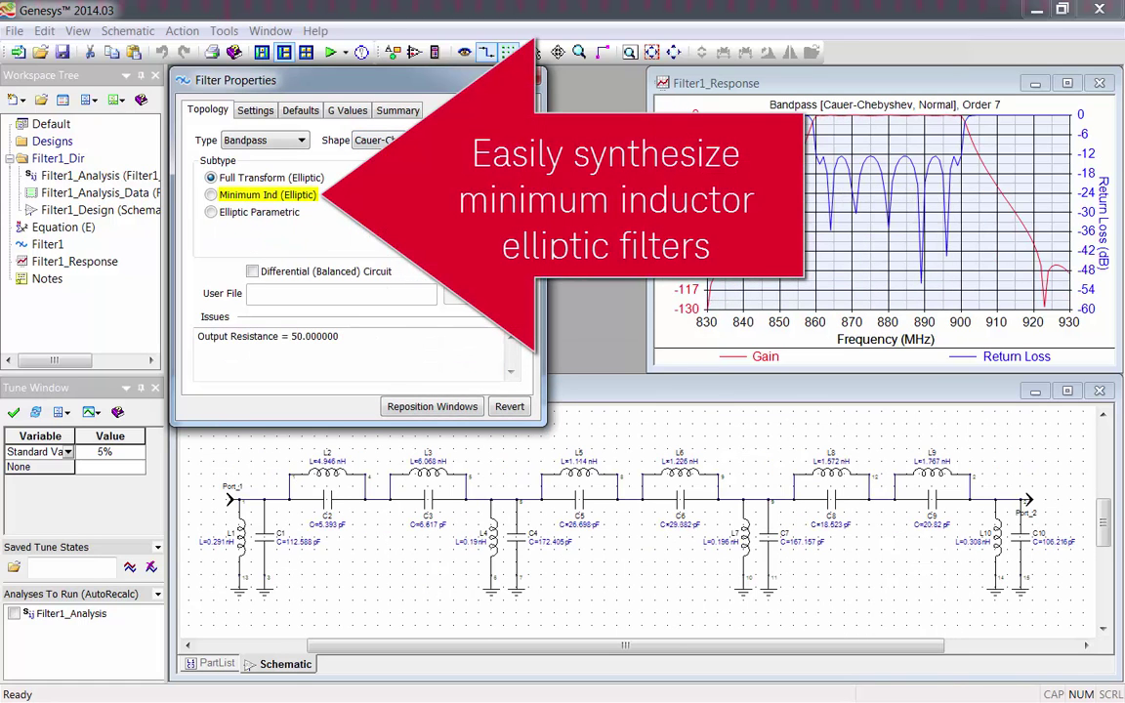
click(301, 195)
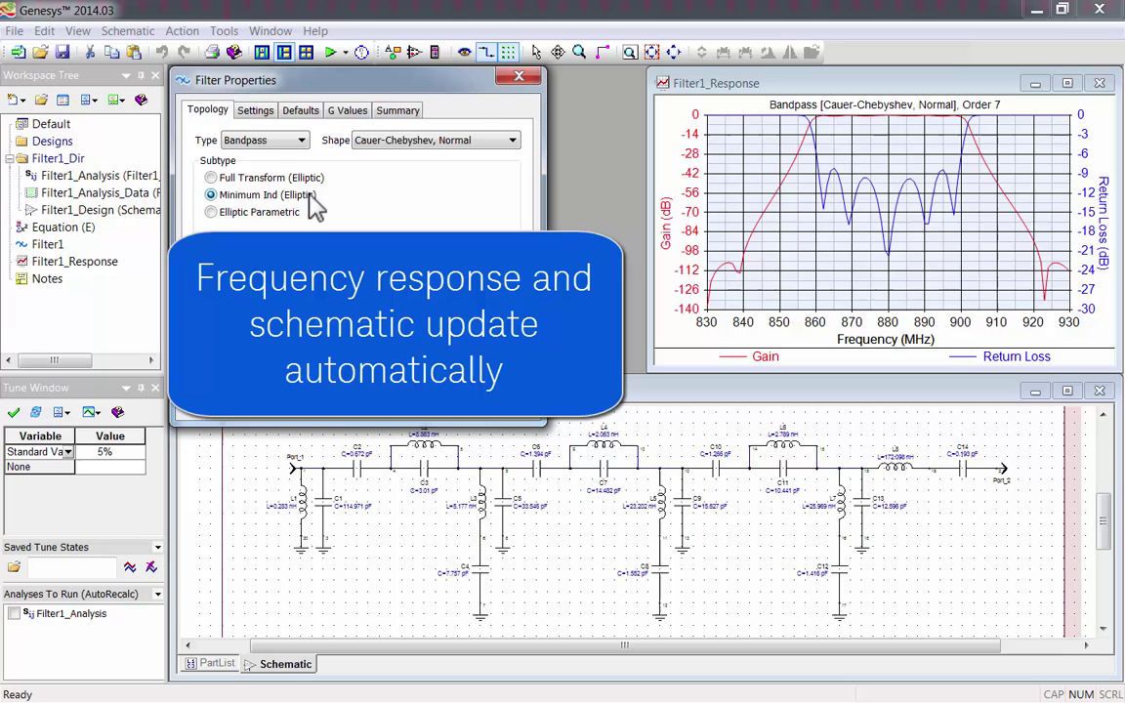
click(486, 143)
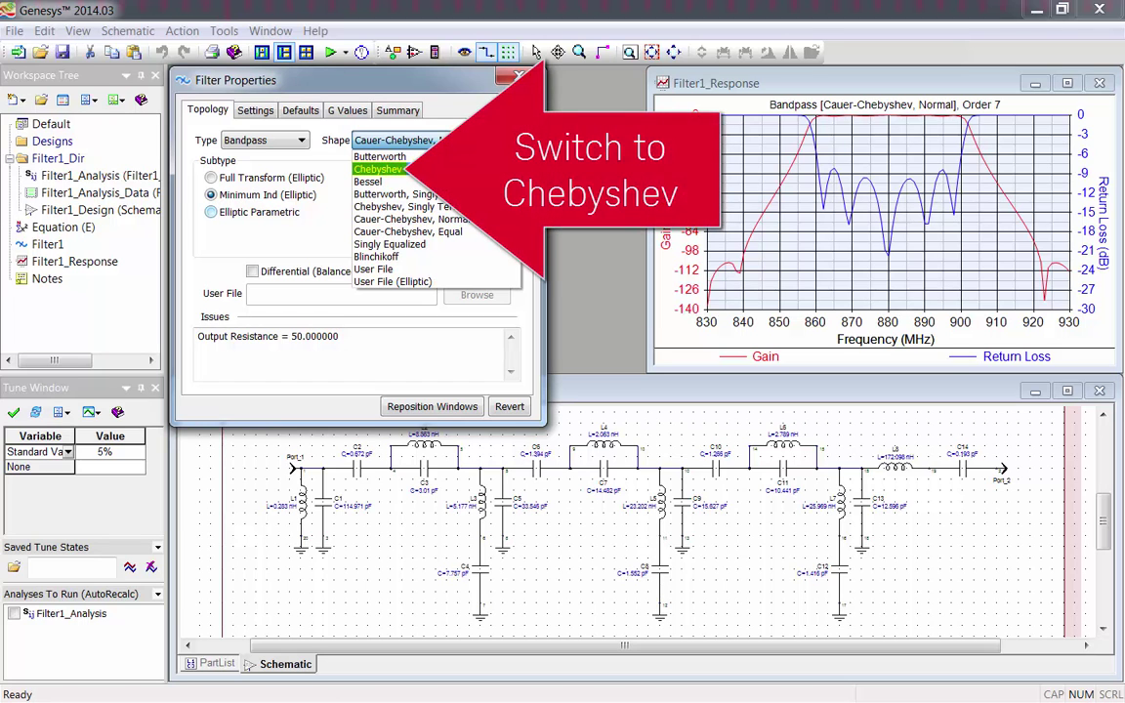
Restore Chebyshev shape with Minimum Inductor subtype, leaving Differential (Balanced) Circuit off
click(494, 169)
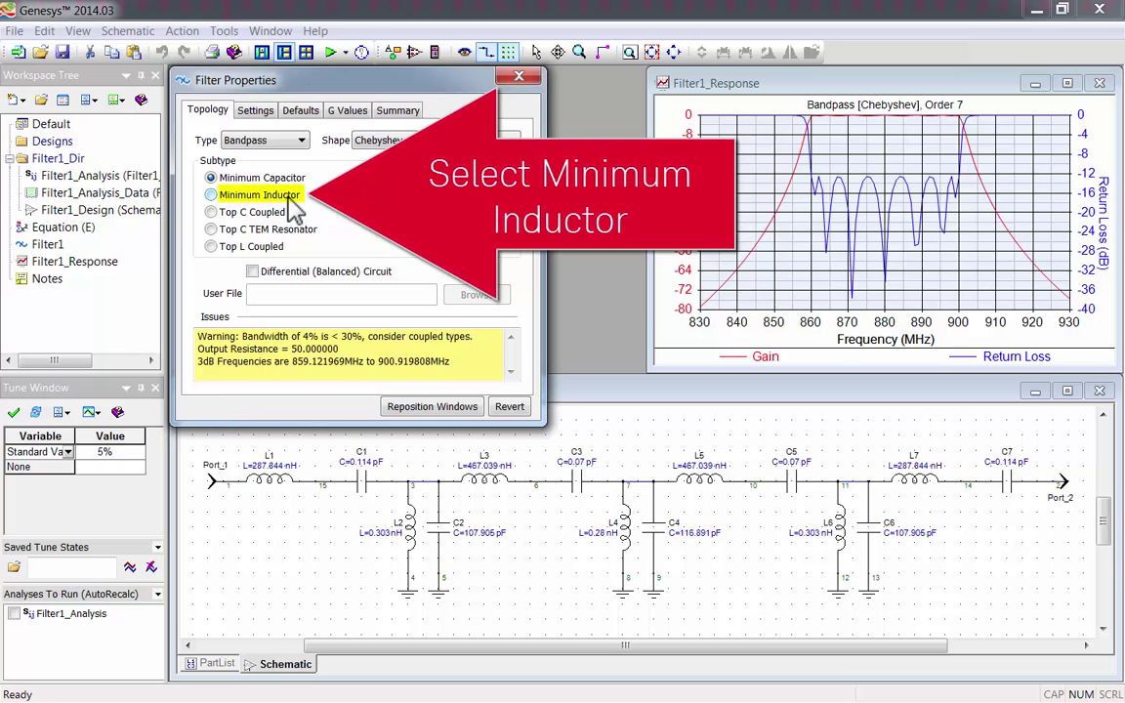
click(287, 197)
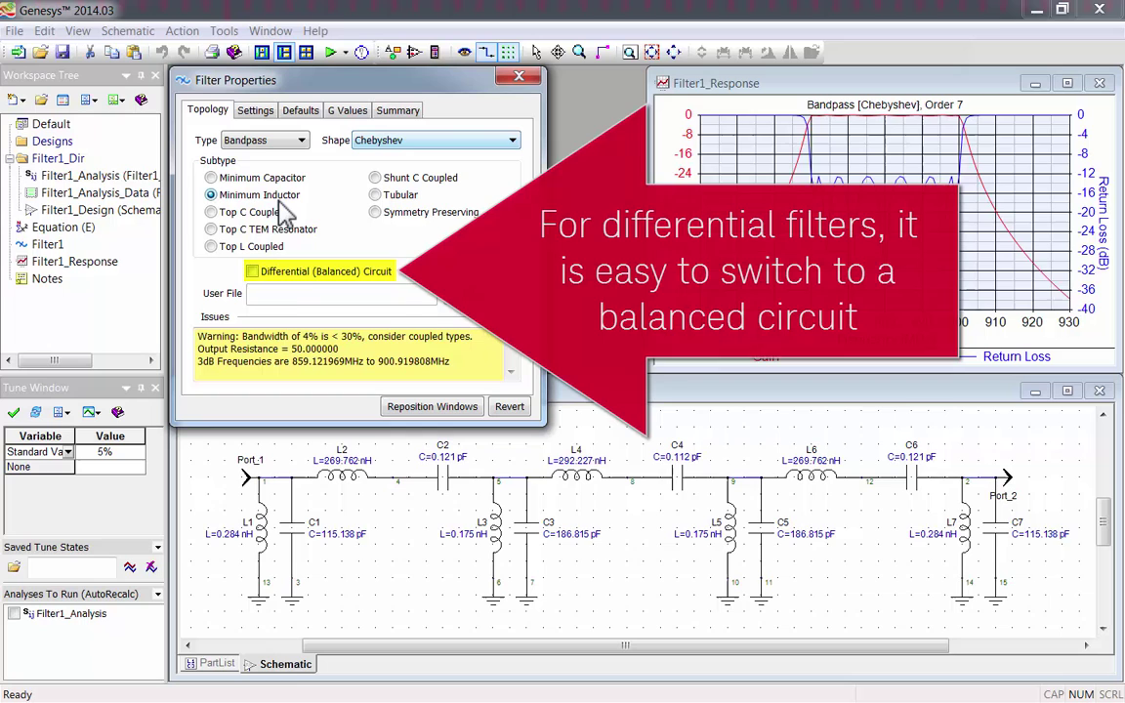
click(281, 273)
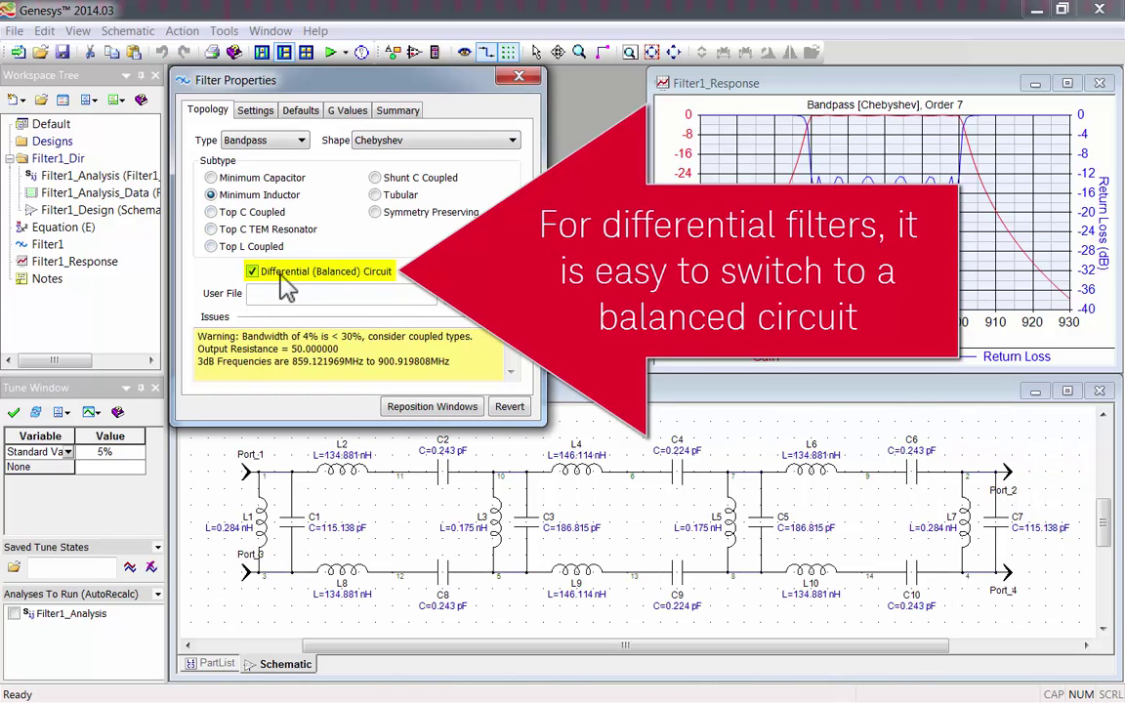
click(281, 274)
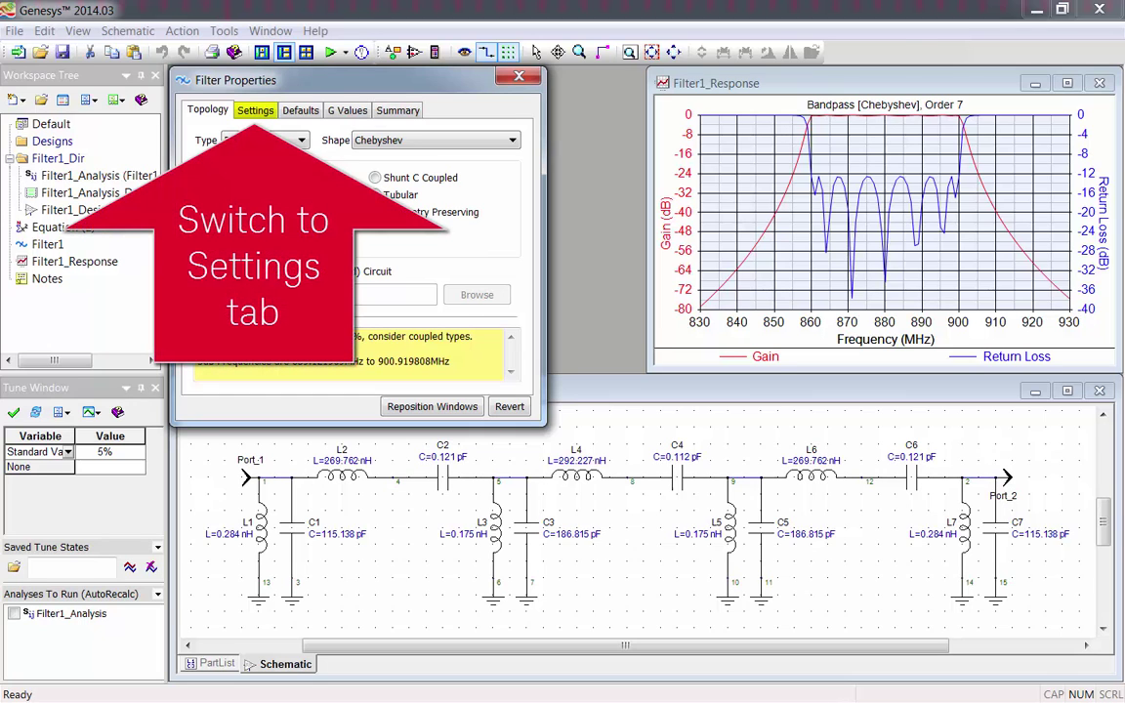
Set Low Freq Cutoff to 700 MHz and High Freq Cutoff to 1000 MHz
click(244, 109)
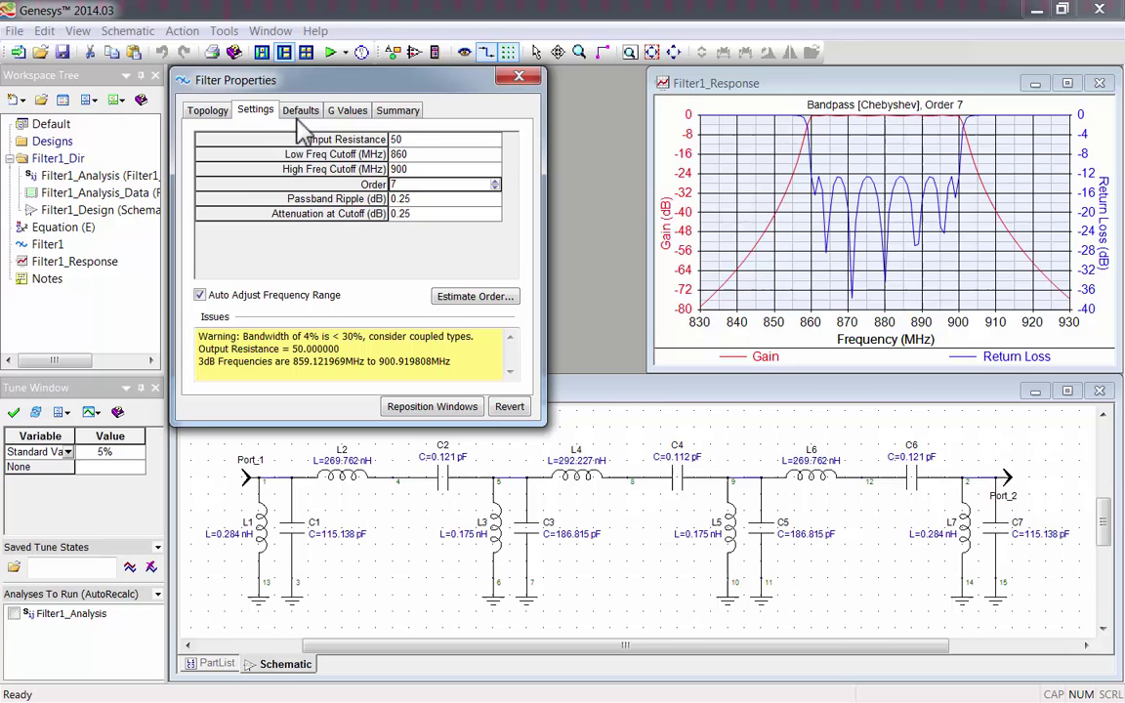
click(457, 155)
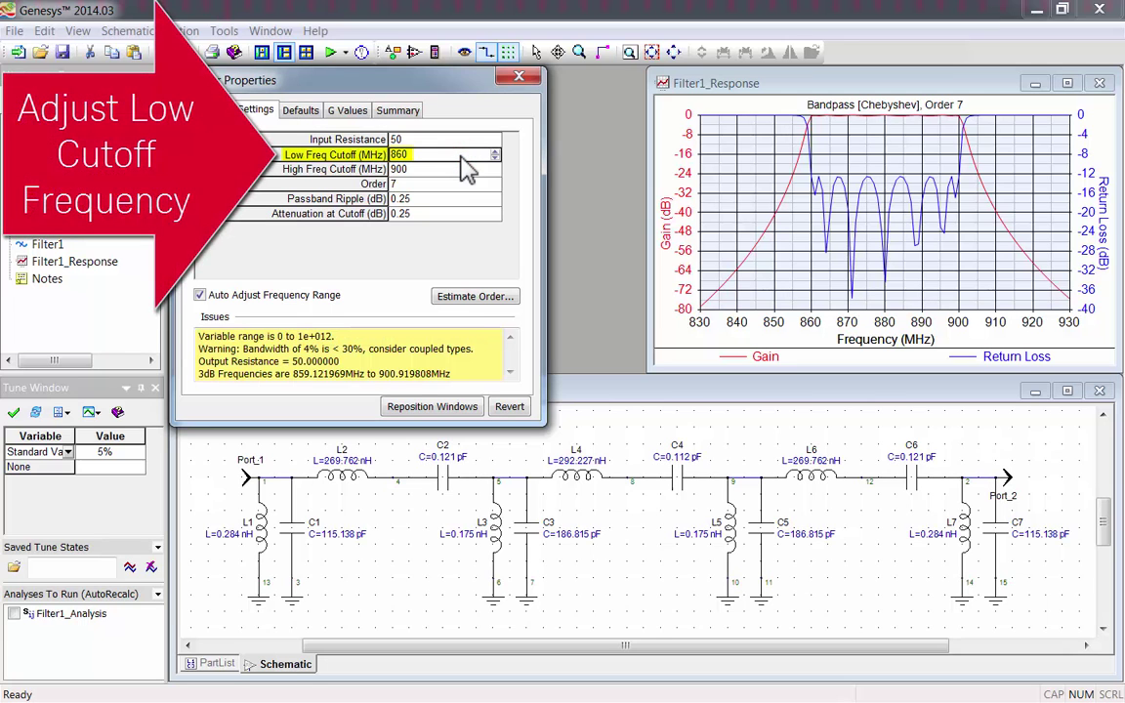
text(700)
click(459, 170)
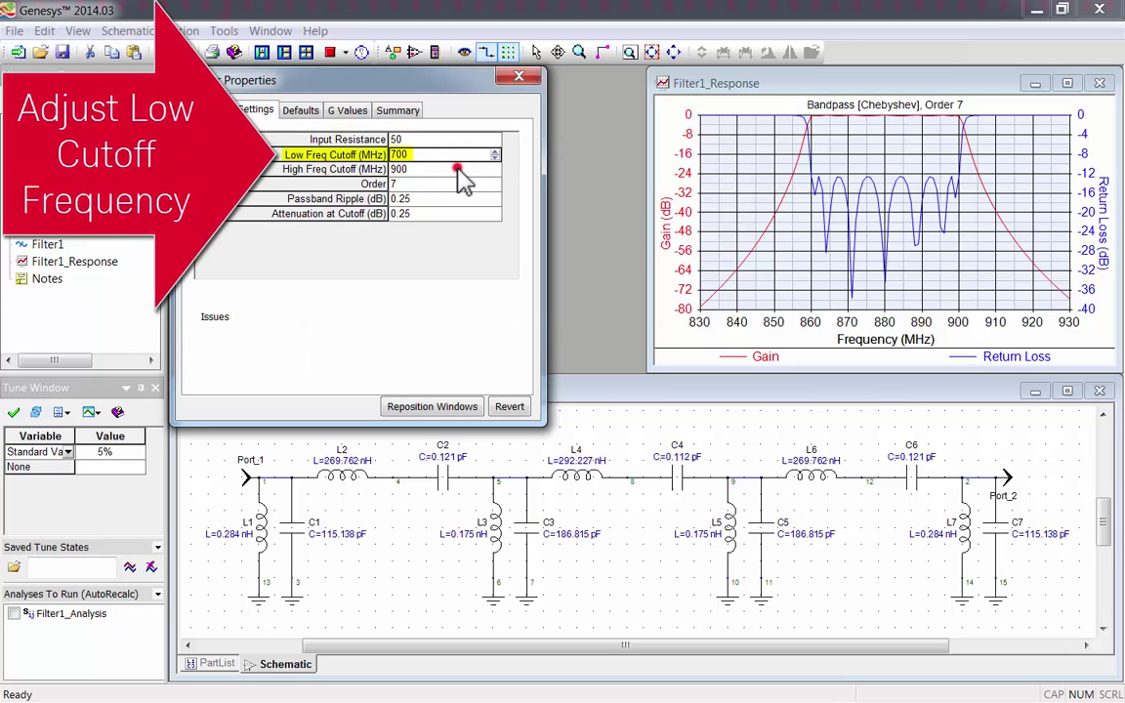
text(1000)
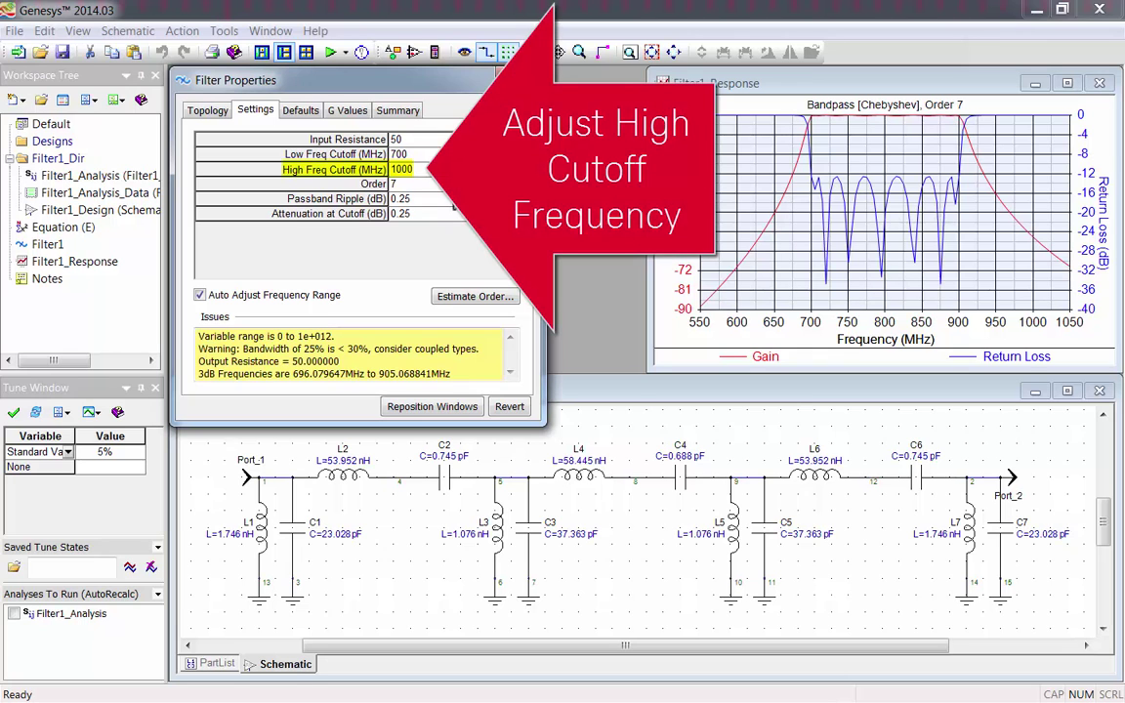
key(Return)
Step the filter order down to 3, then enter an order of 21
click(455, 185)
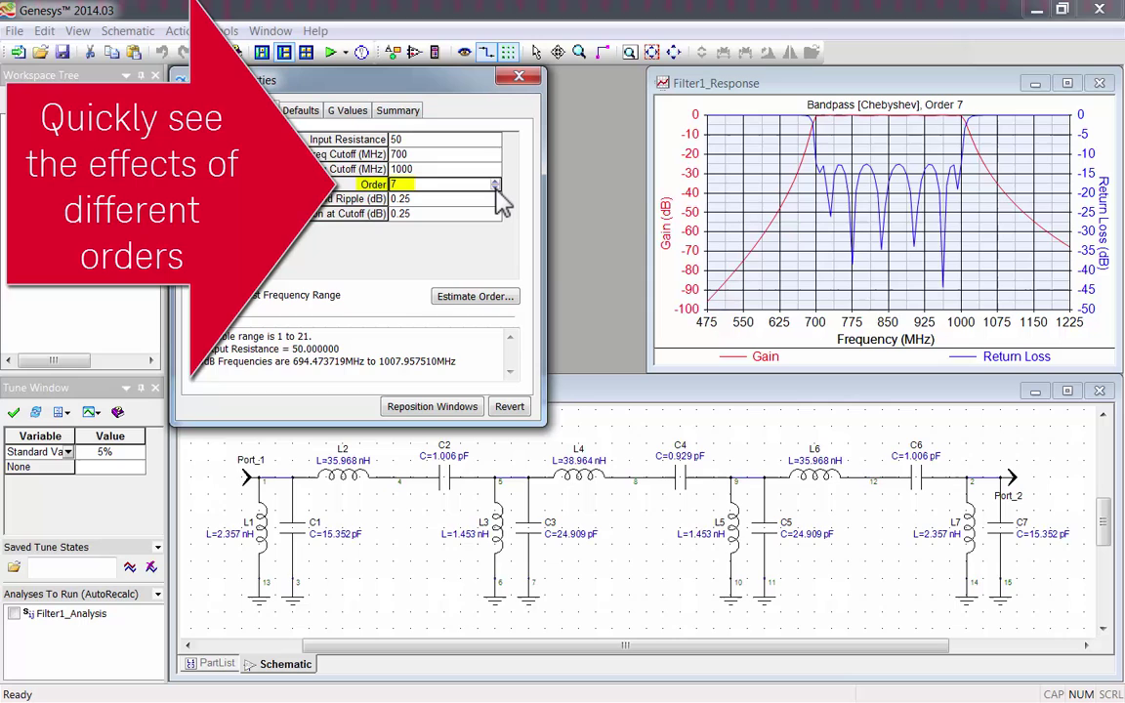
click(495, 189)
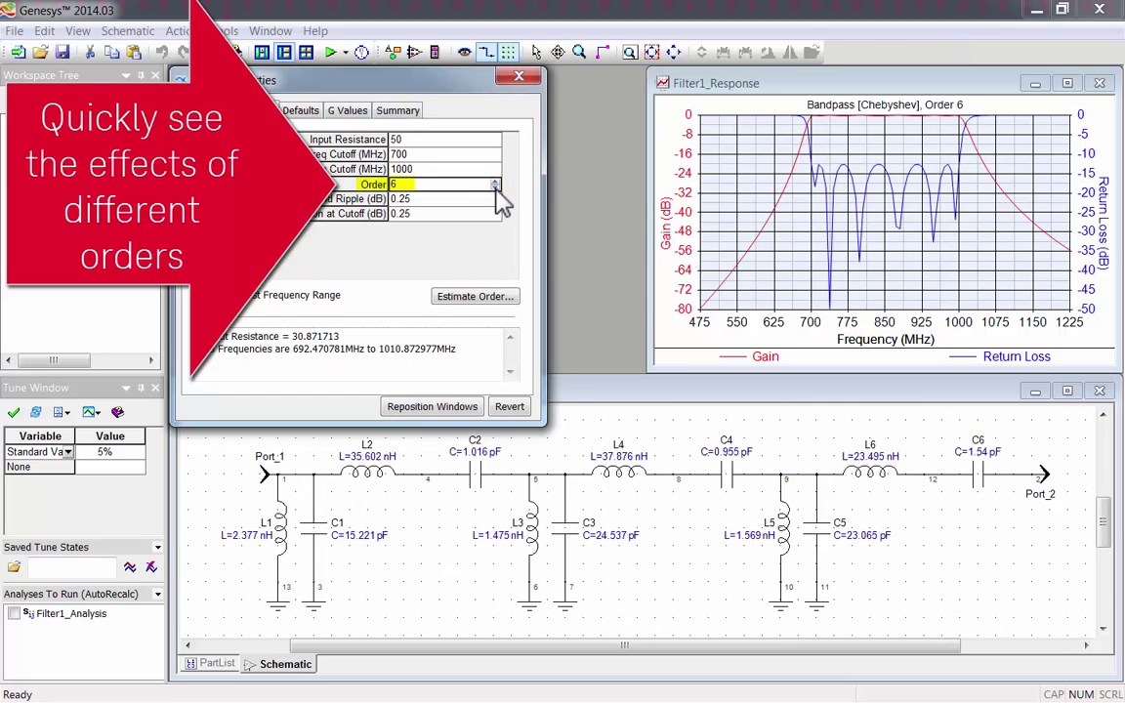
click(495, 189)
click(495, 189)
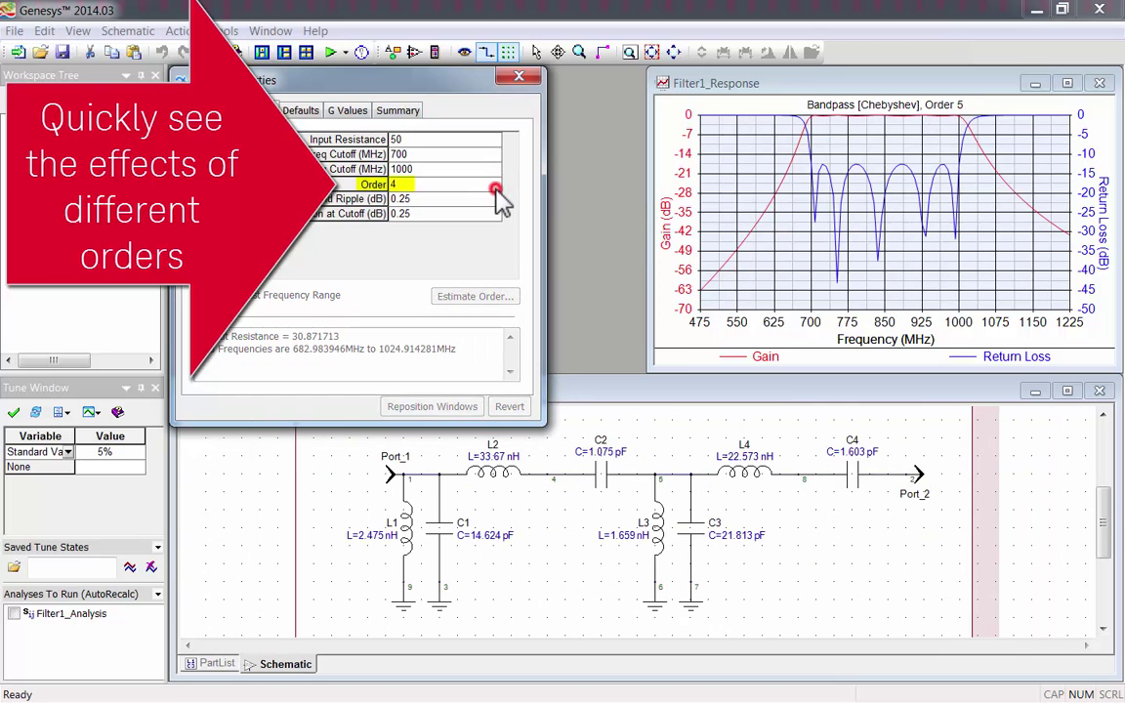
click(495, 189)
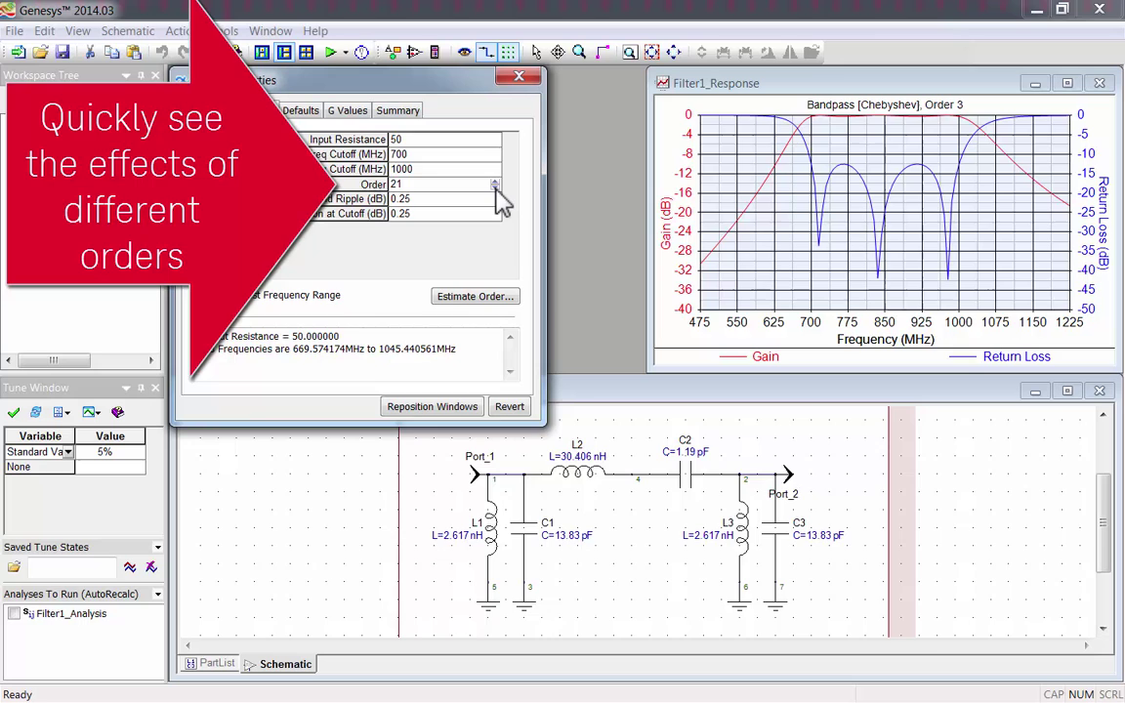
key(BackSpace)
text(21)
key(Return)
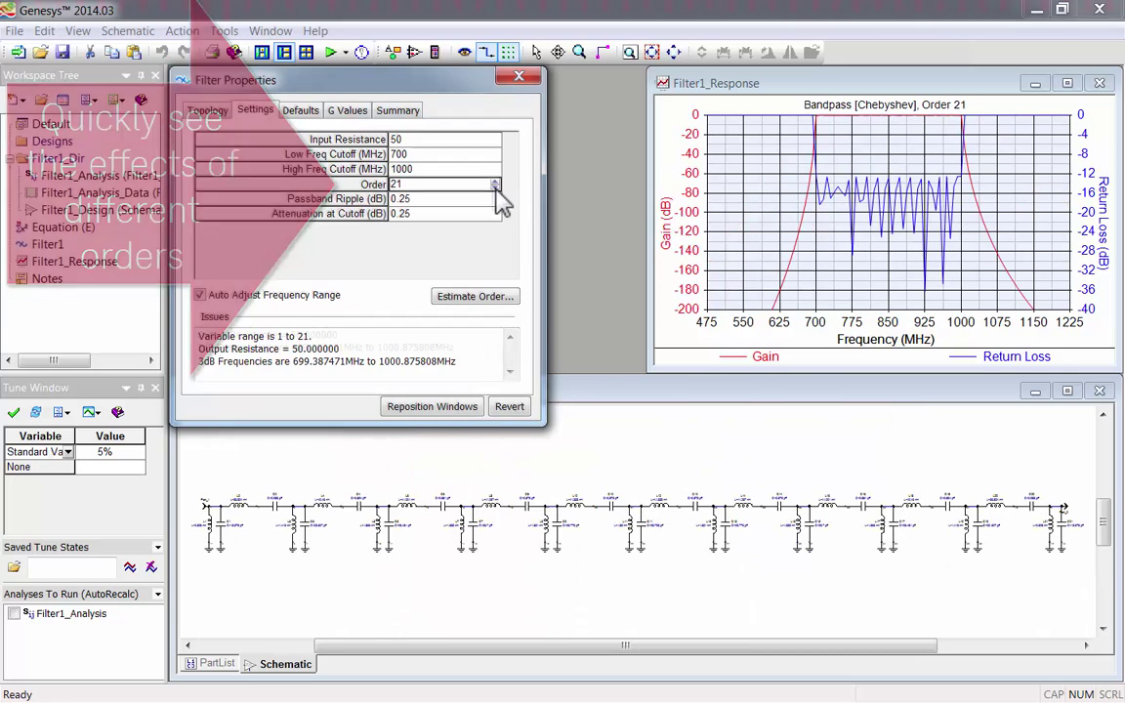
In Estimate Order, require 5 dB attenuation at 685 MHz and at 1015 MHz
click(478, 295)
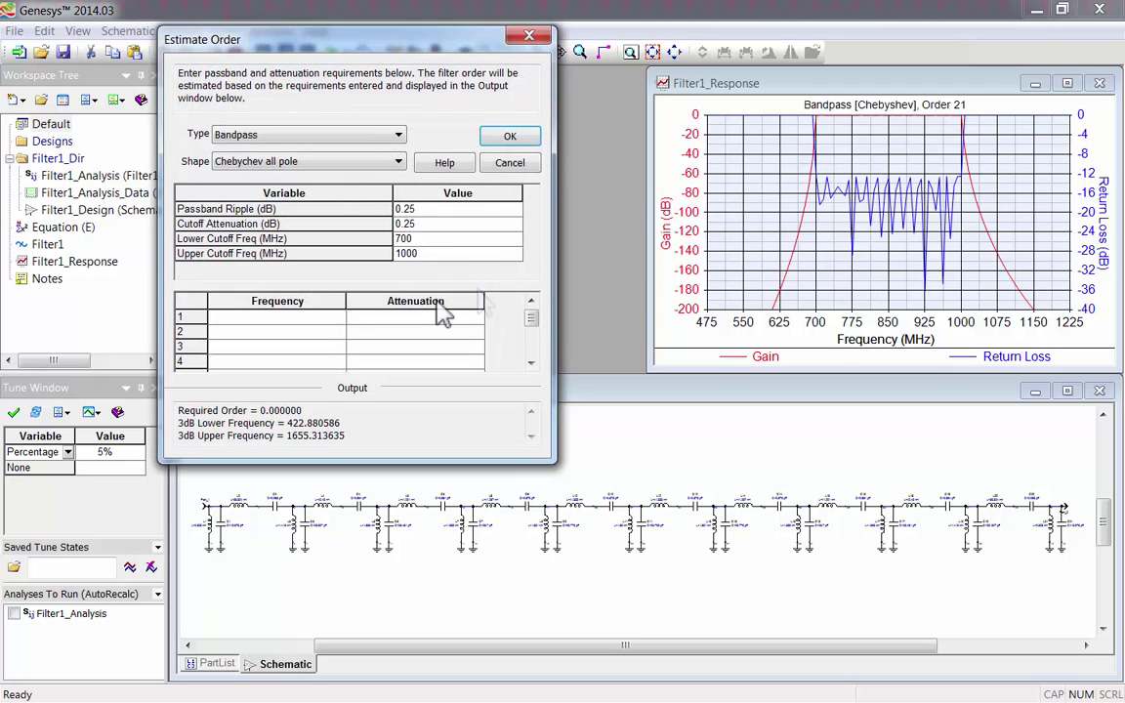
click(332, 317)
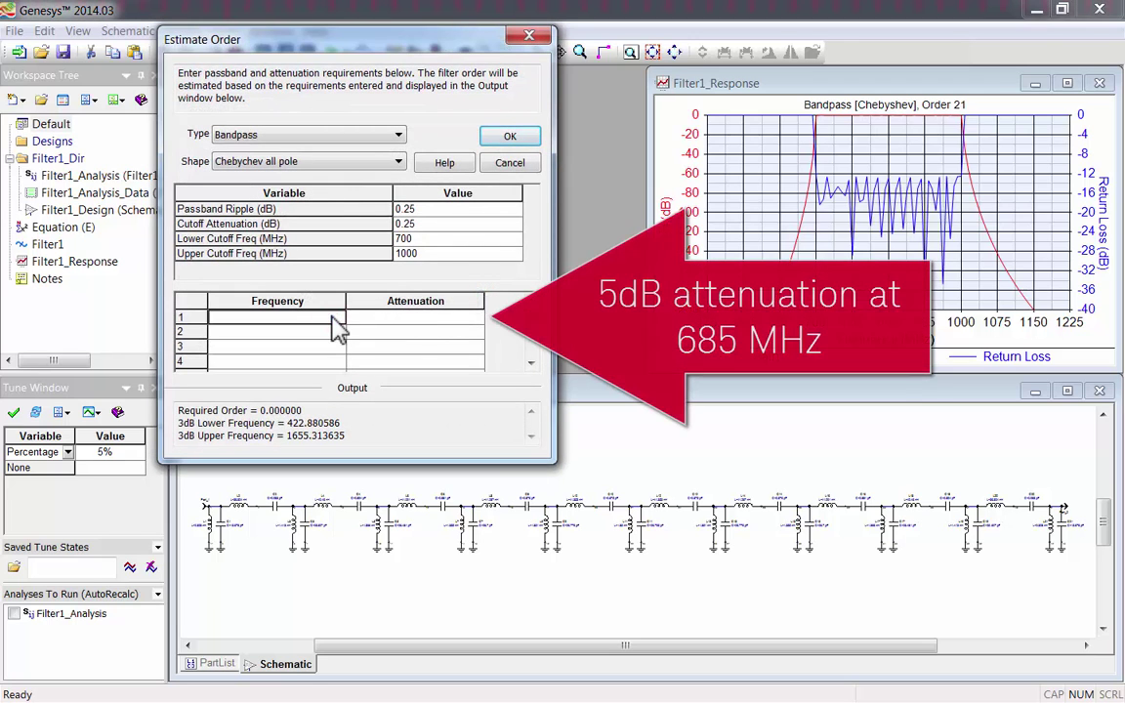
text(685)
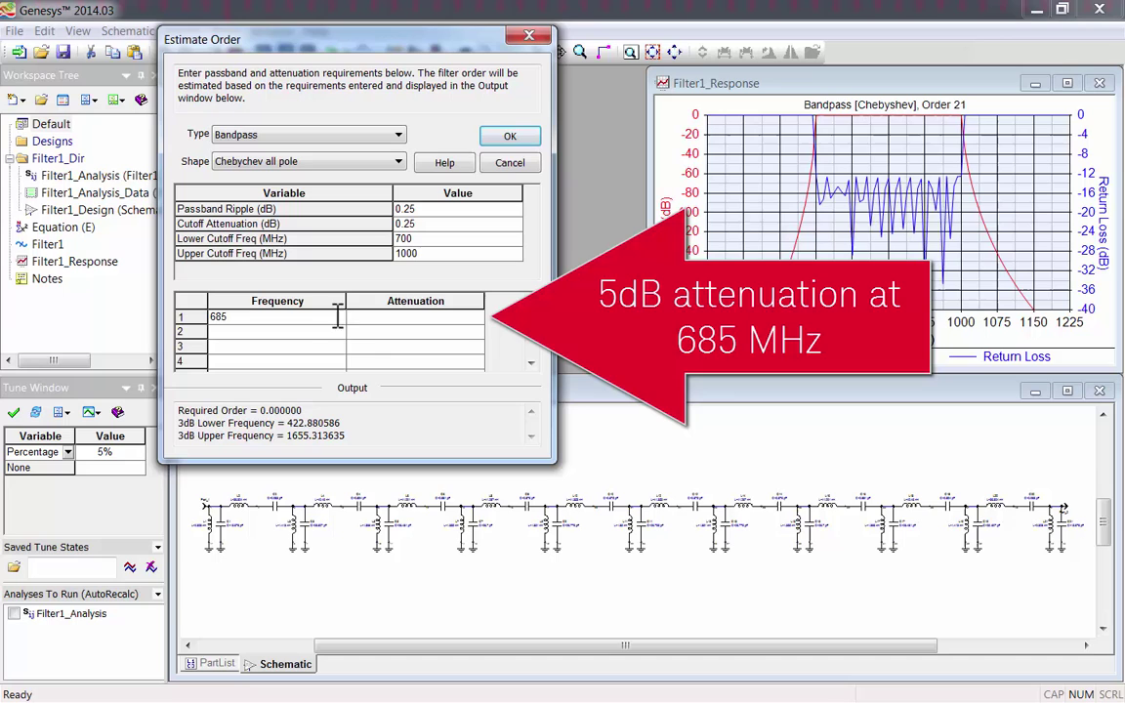
click(356, 321)
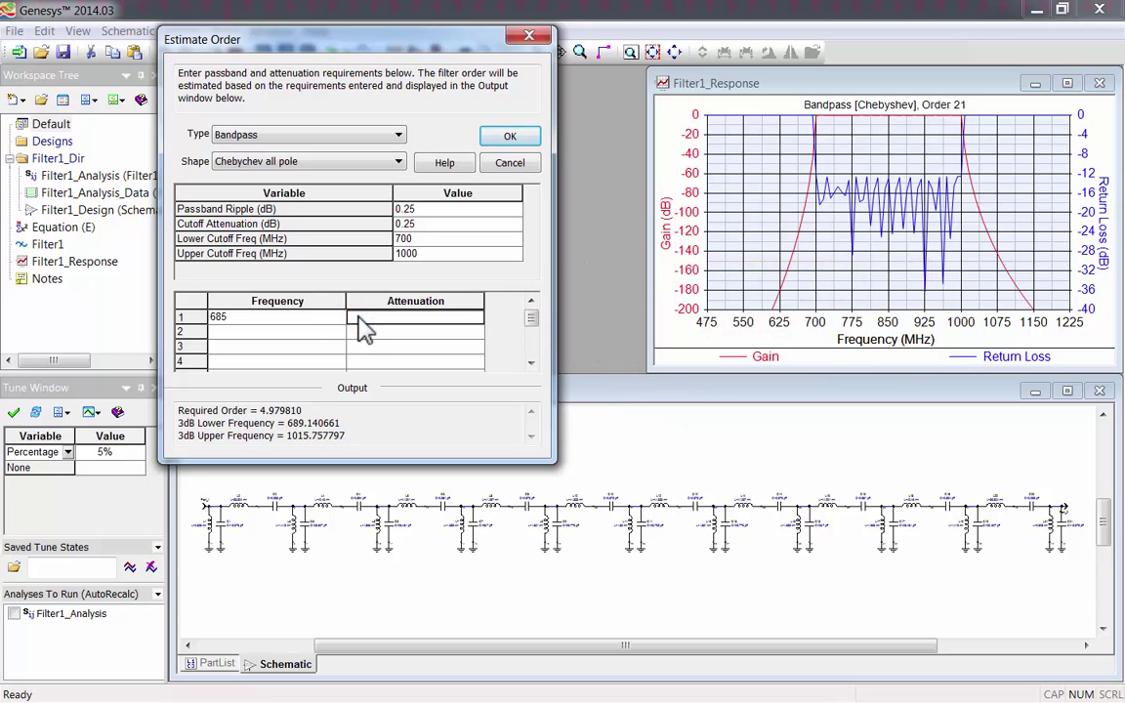
text(5)
click(328, 333)
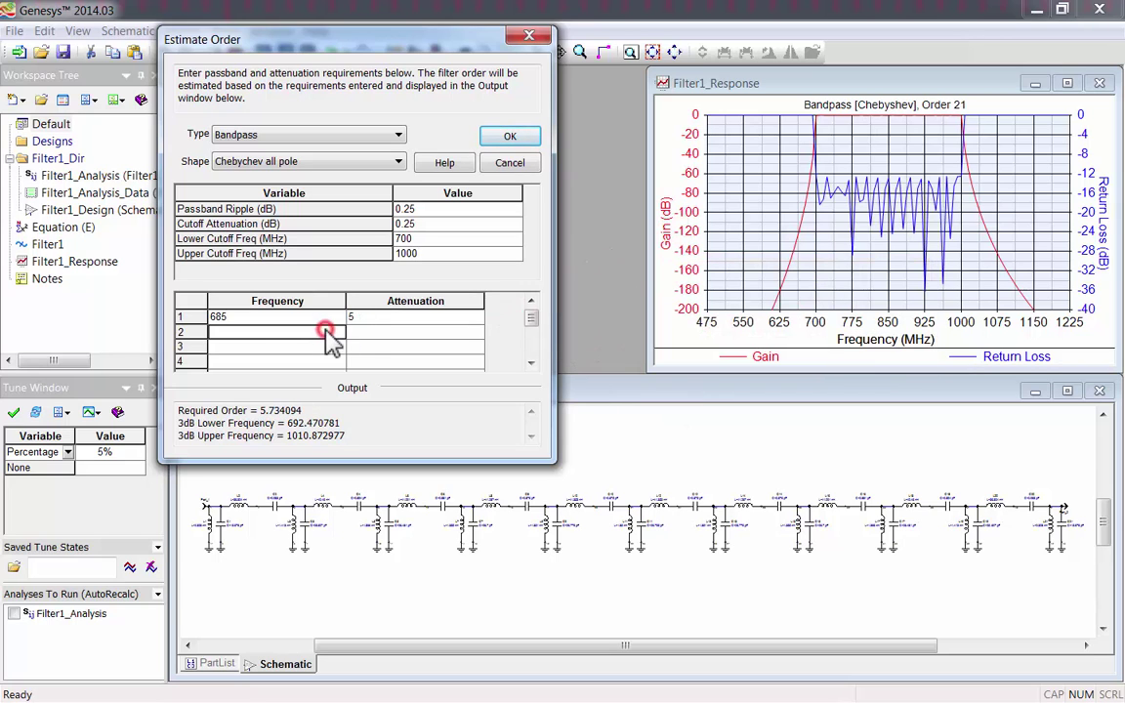
text(1015)
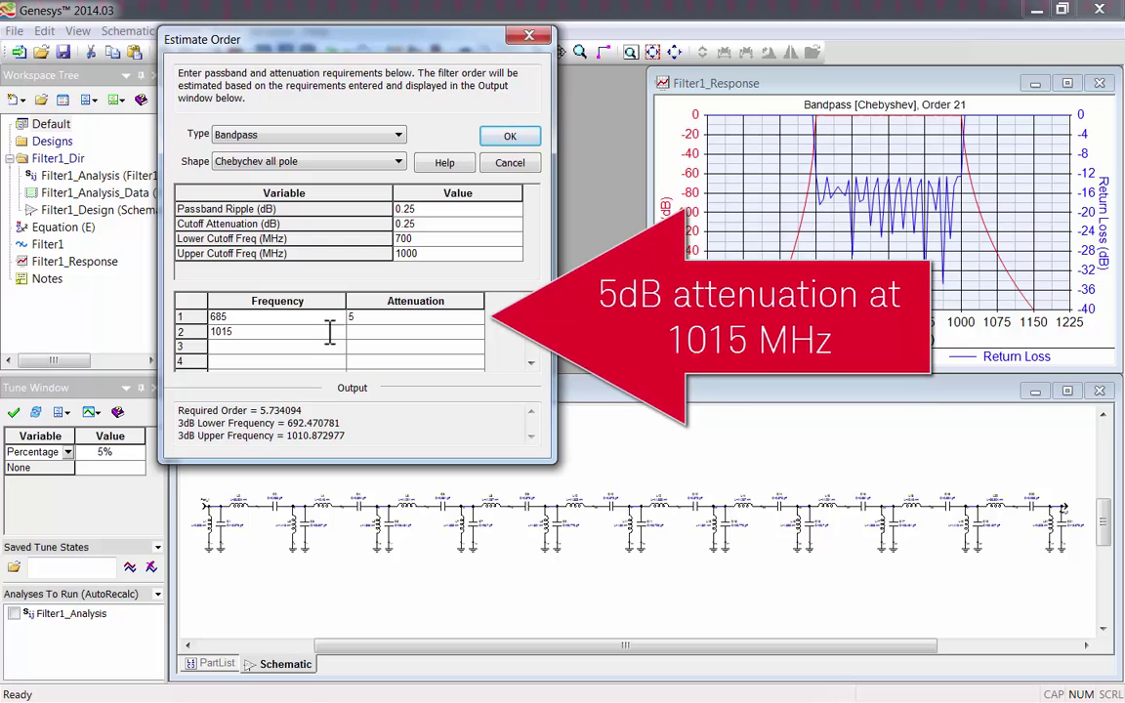
click(354, 341)
text(5)
click(364, 347)
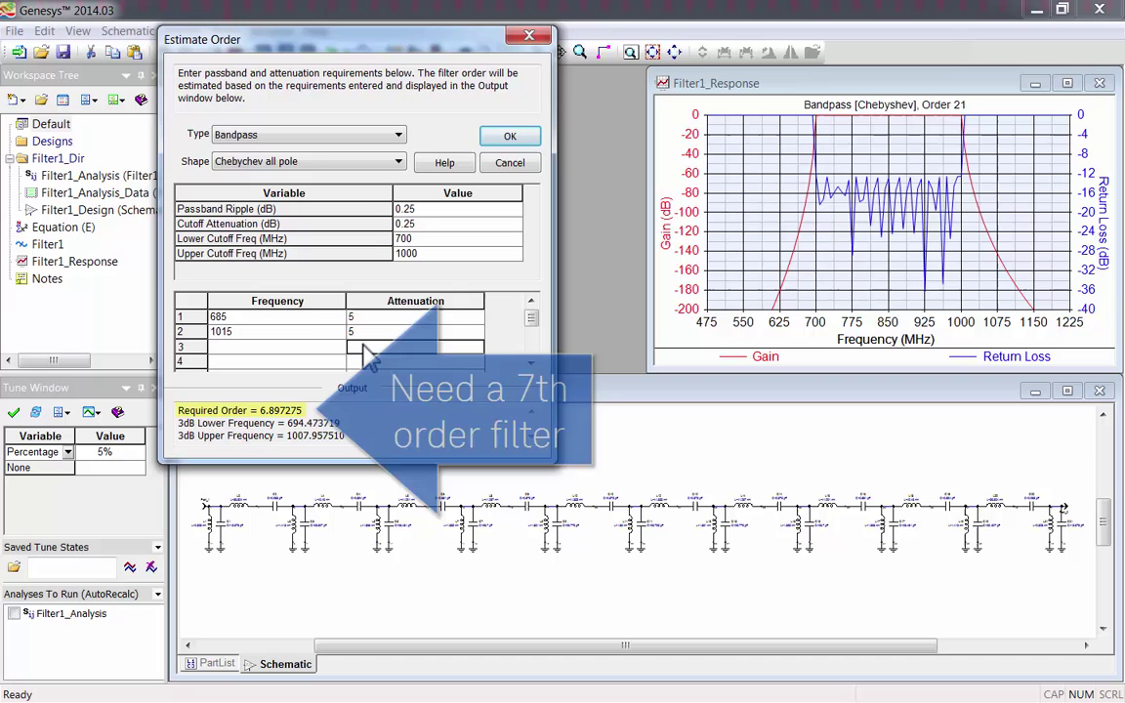
Apply the estimate, then set order 8, 0.5 dB passband ripple and 3 dB cutoff attenuation
click(505, 135)
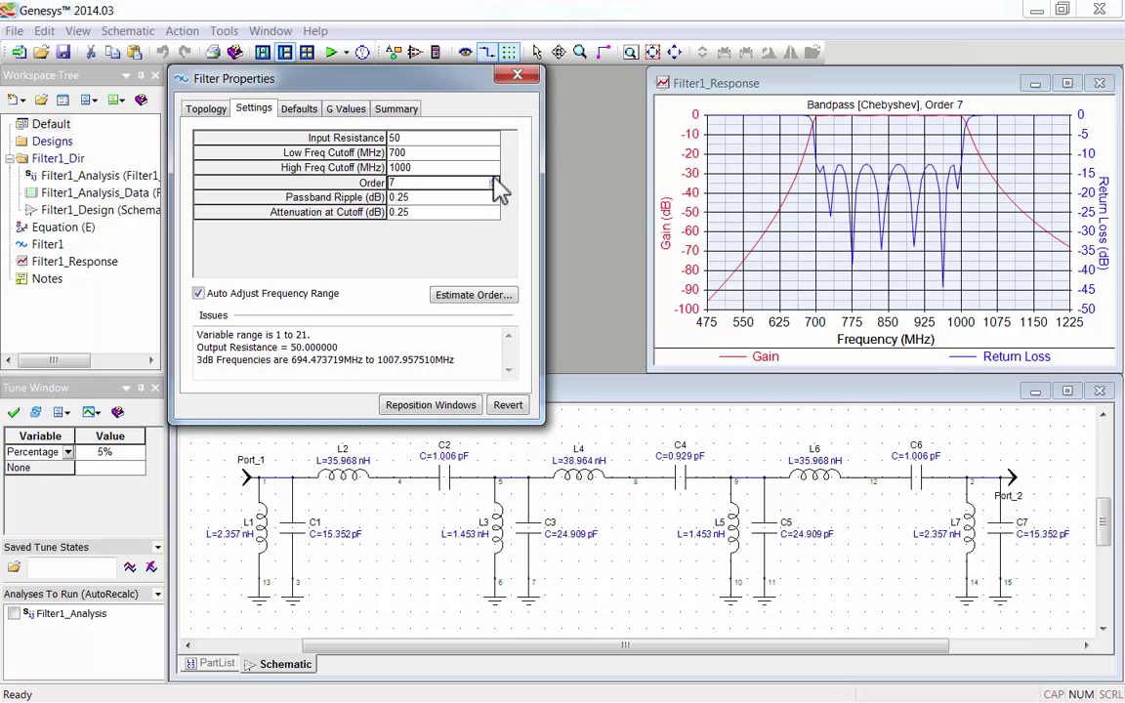
click(494, 181)
click(447, 198)
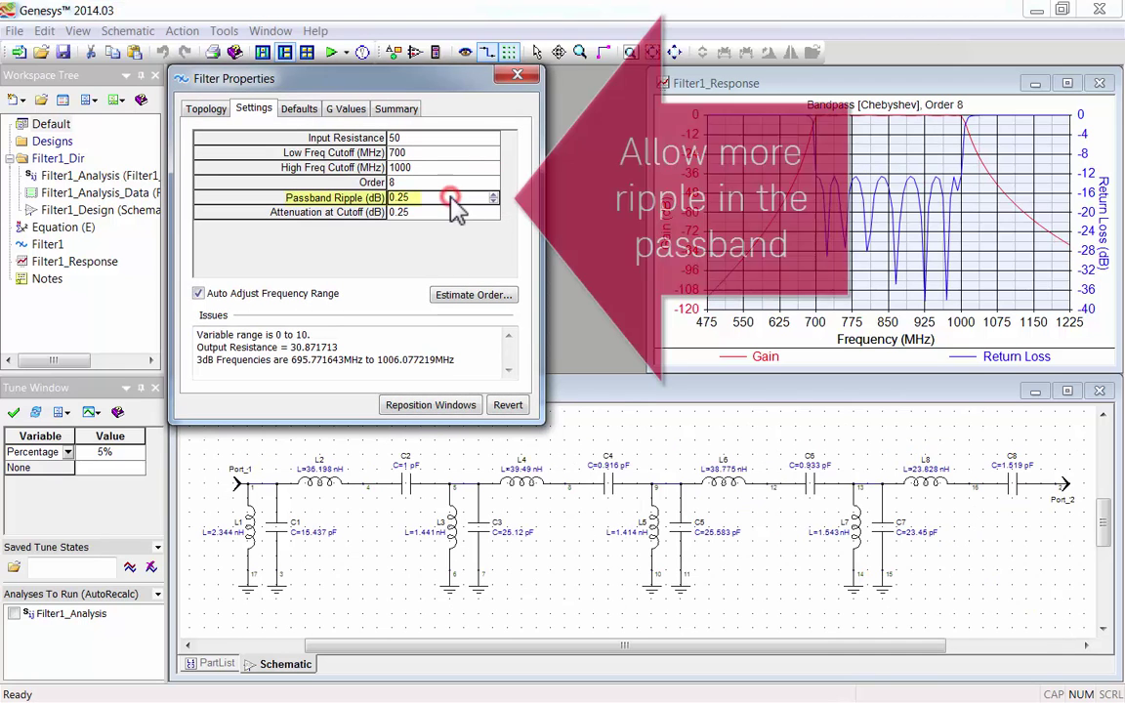
text(0.5)
click(451, 211)
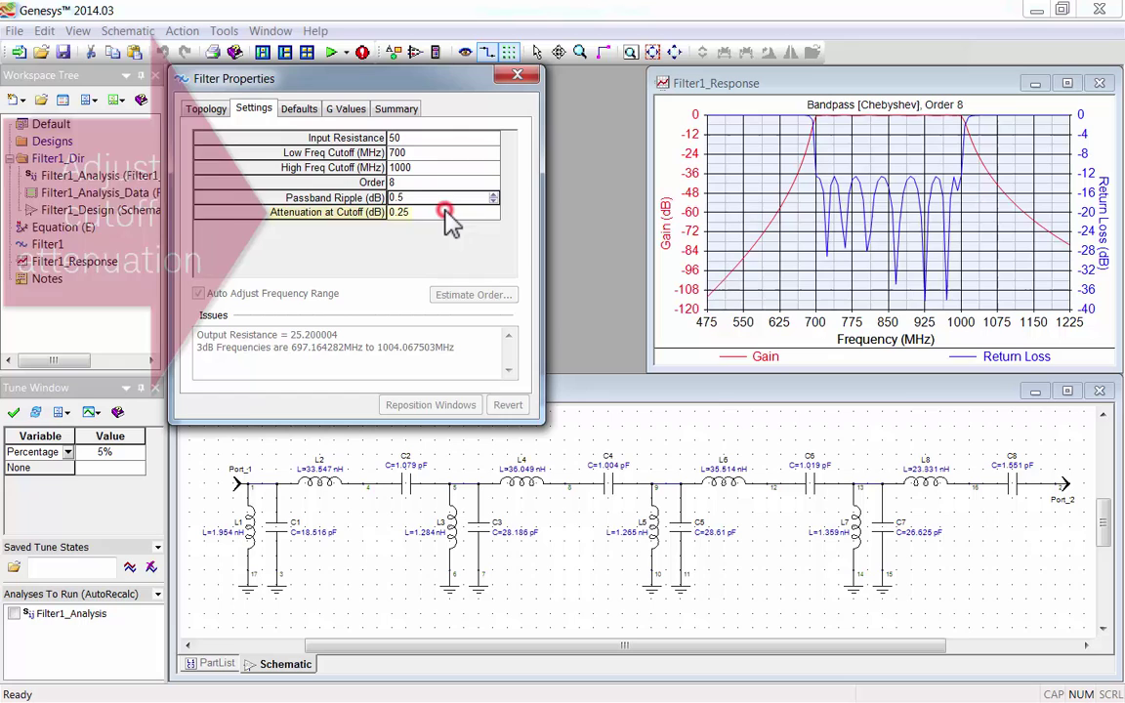
text(3)
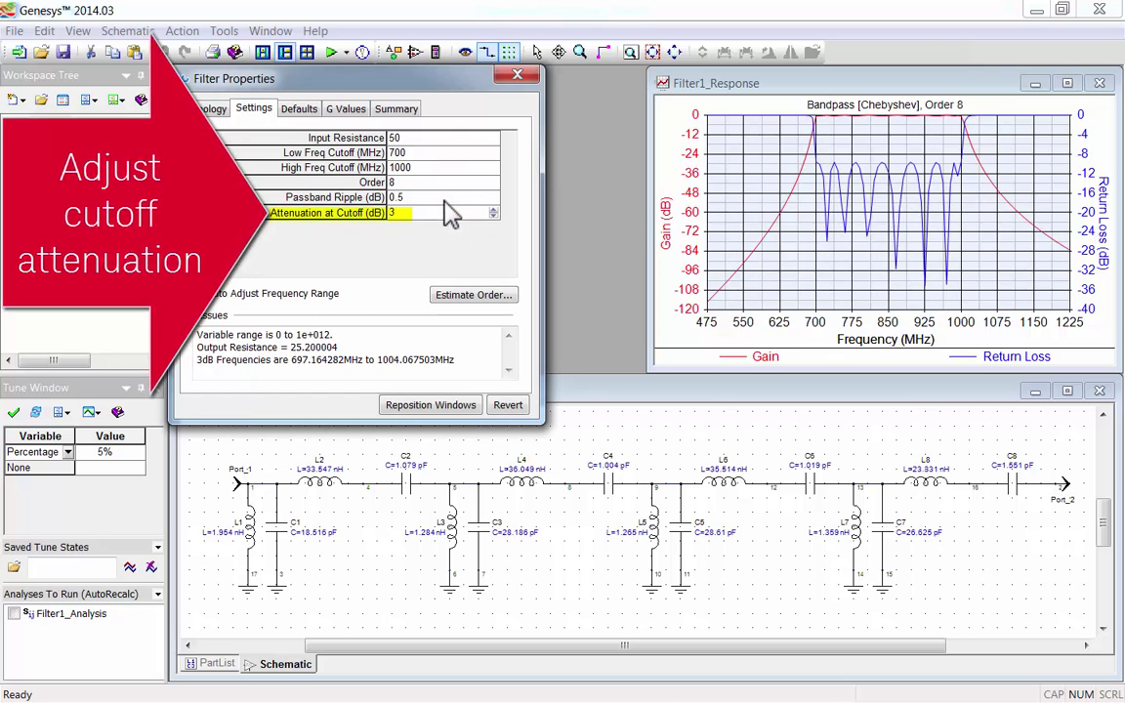
key(Return)
click(445, 198)
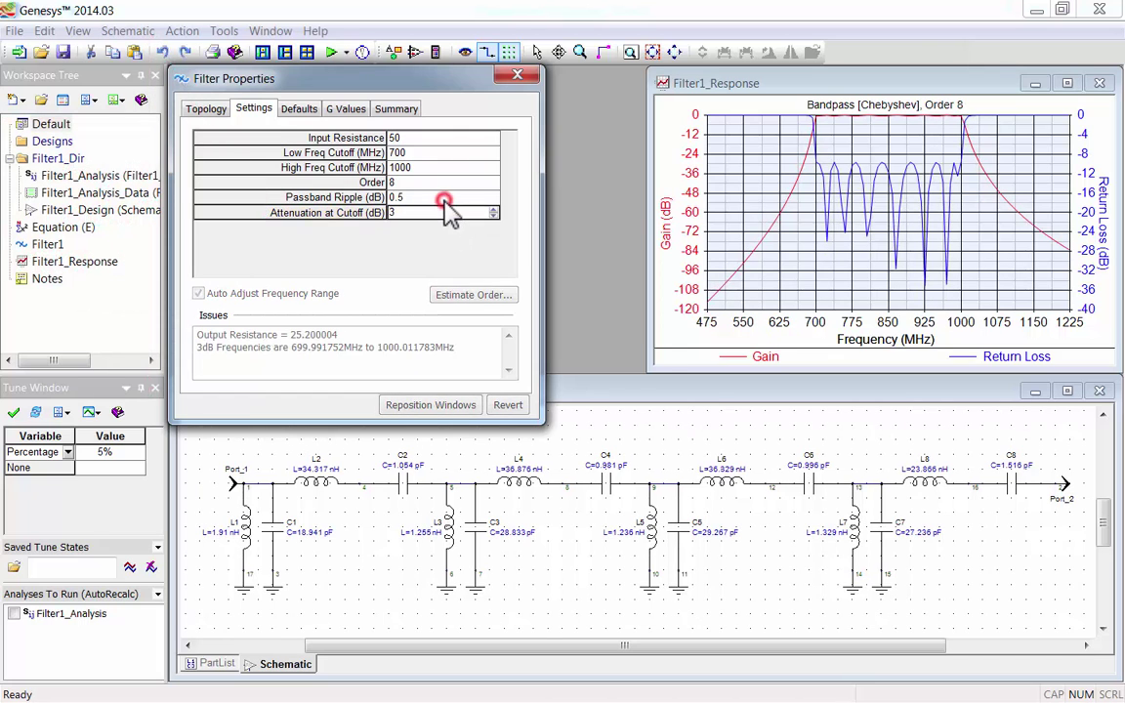
click(703, 86)
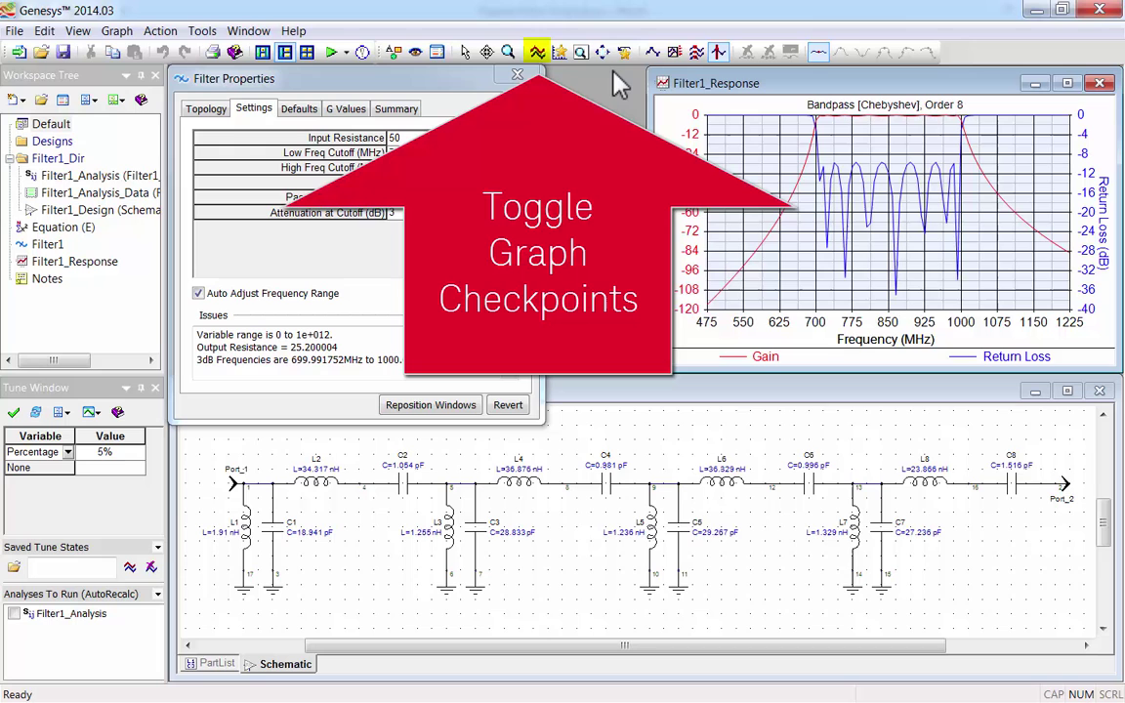
Checkpoint the response, lower the order from 8 to 4, then remove the checkpoint traces
click(537, 54)
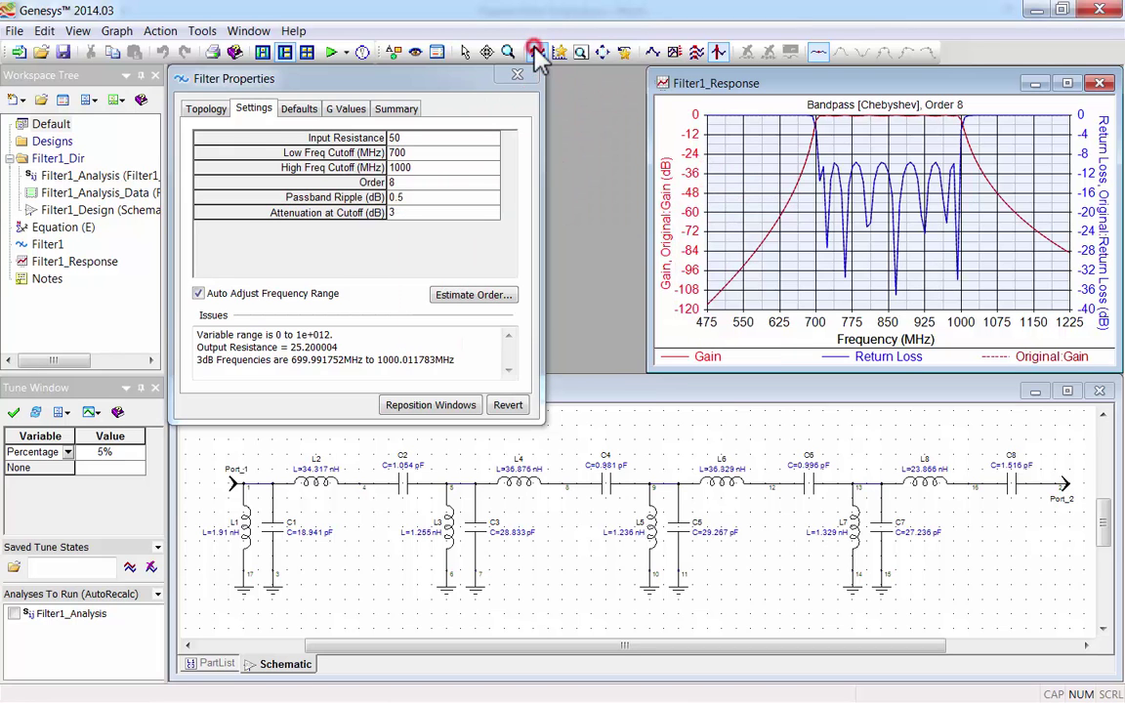
click(493, 188)
click(493, 188)
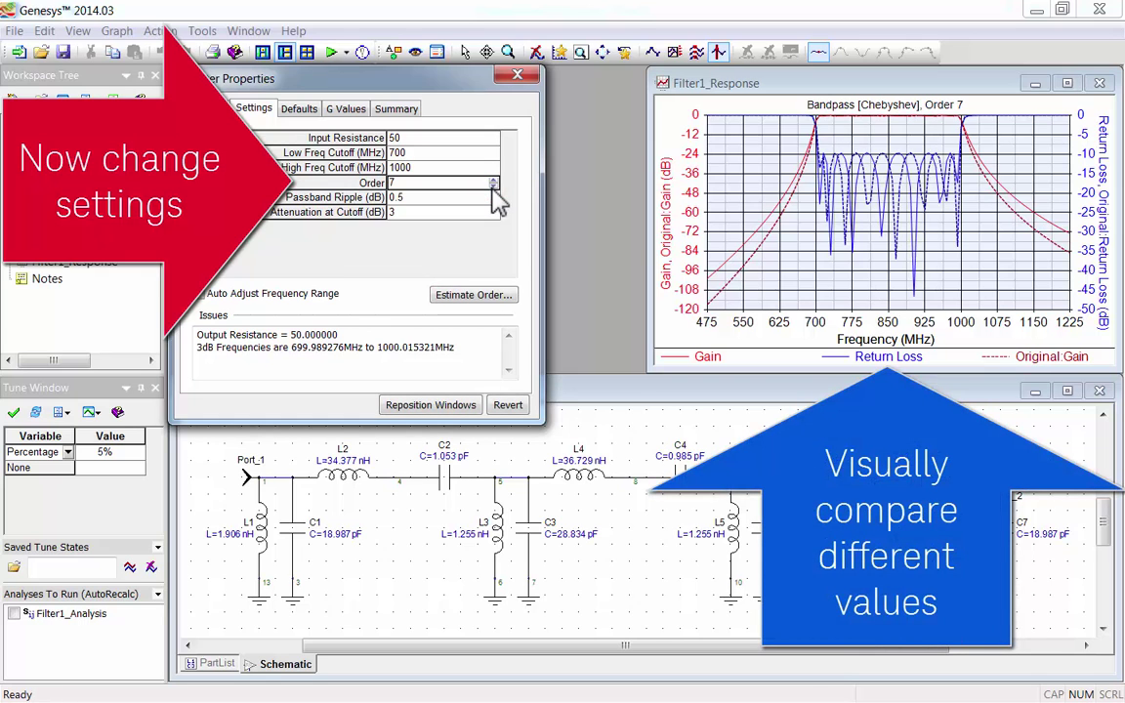
click(493, 189)
click(494, 188)
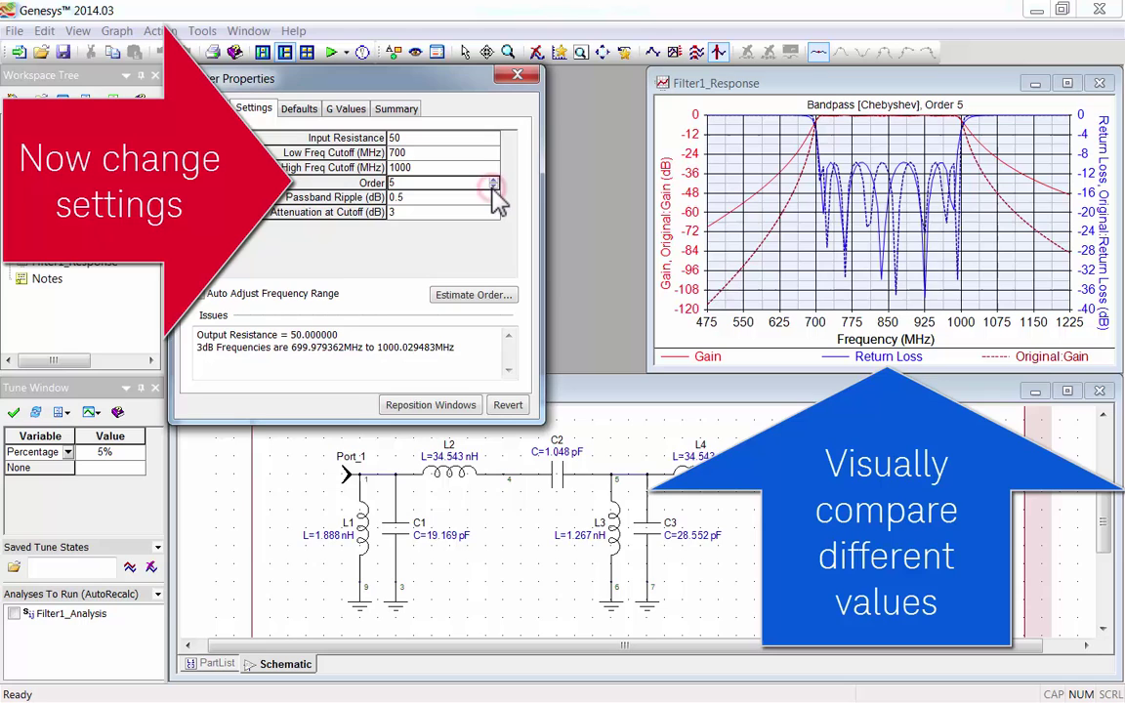
click(493, 188)
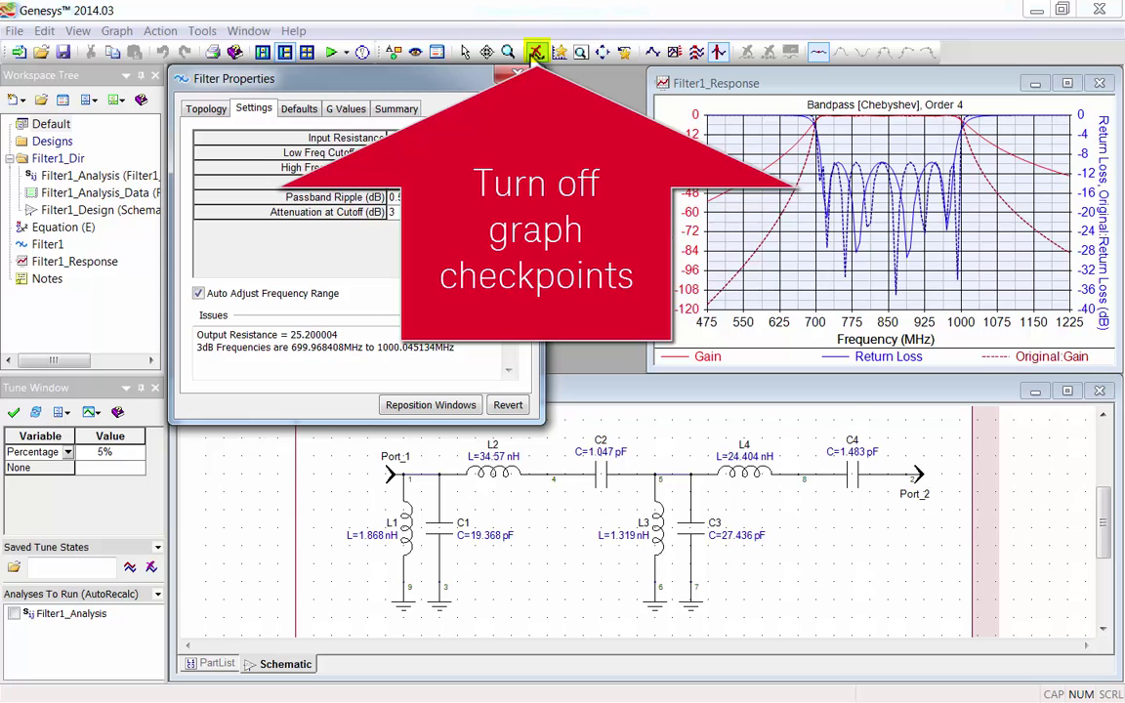
click(535, 52)
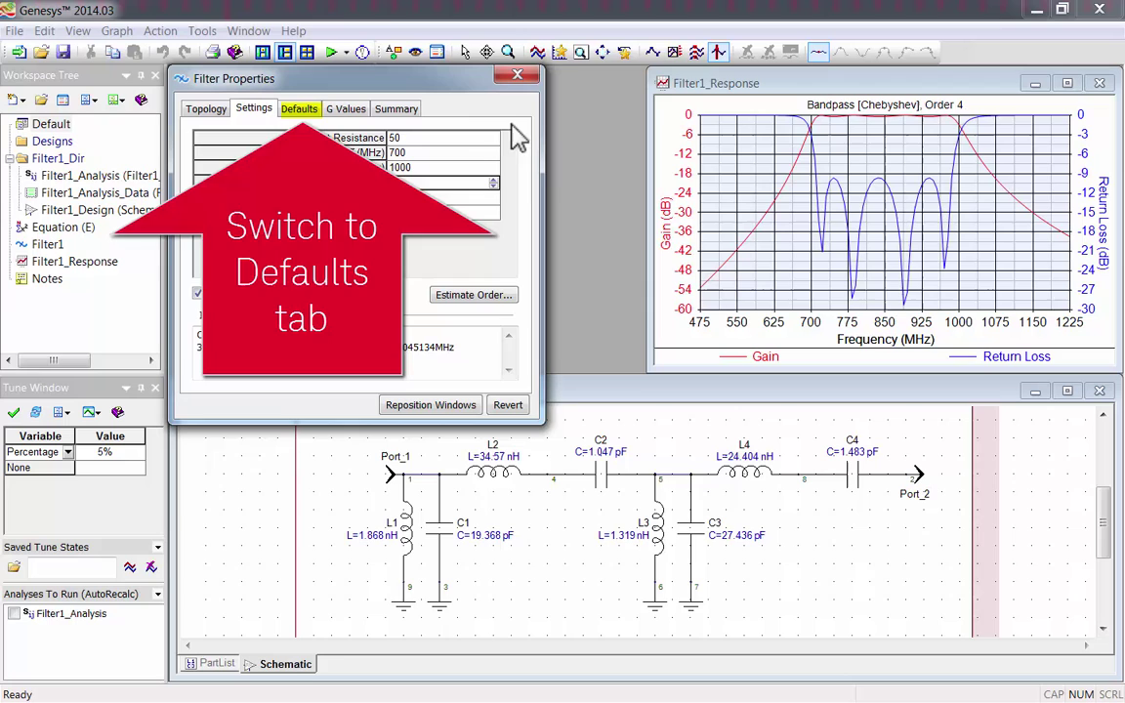
On the Defaults tab, set Inductor Q to 100 and Capacitor Q to 1000
click(293, 107)
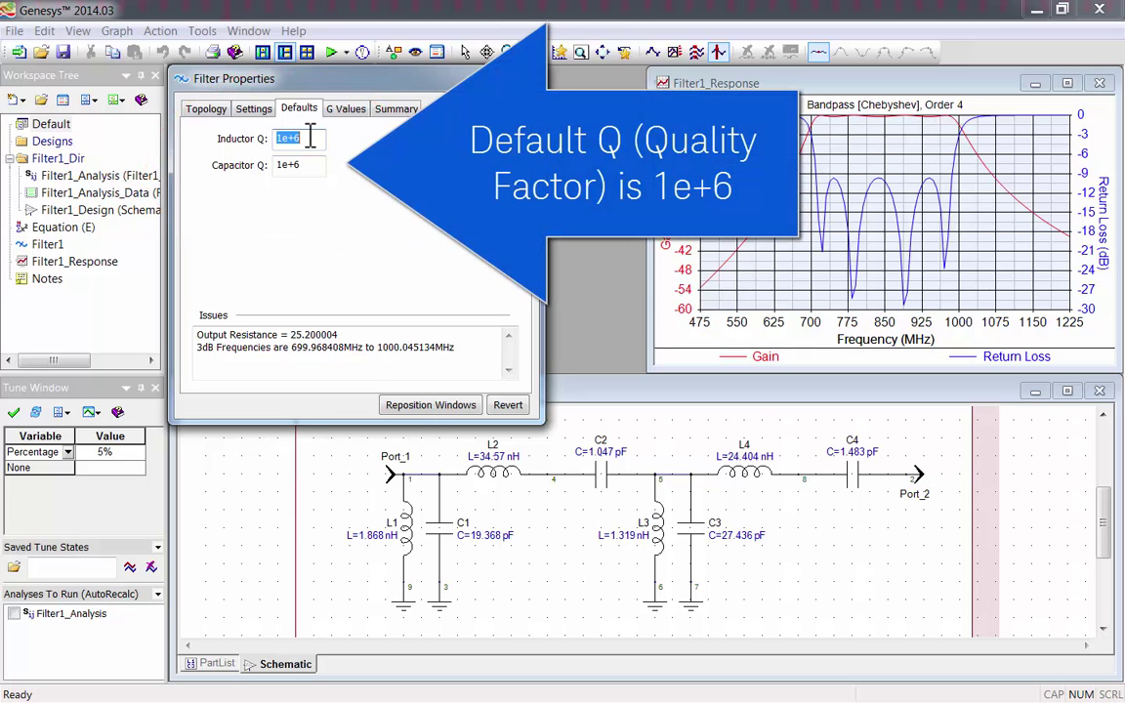
text(100)
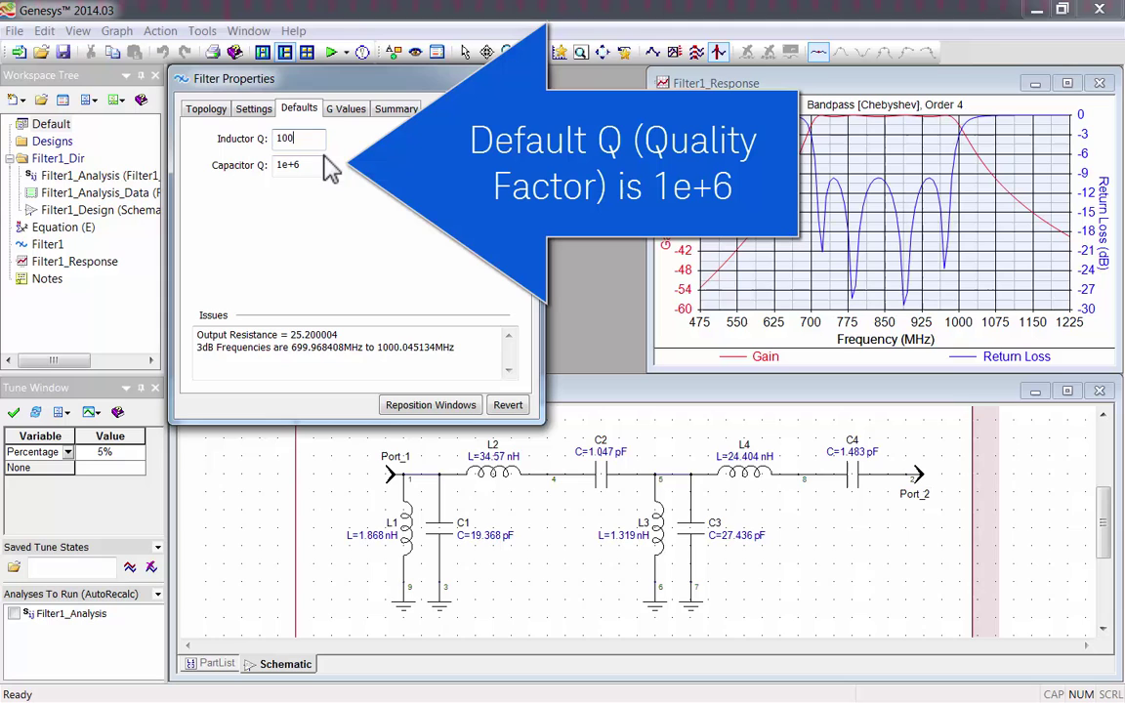
click(317, 166)
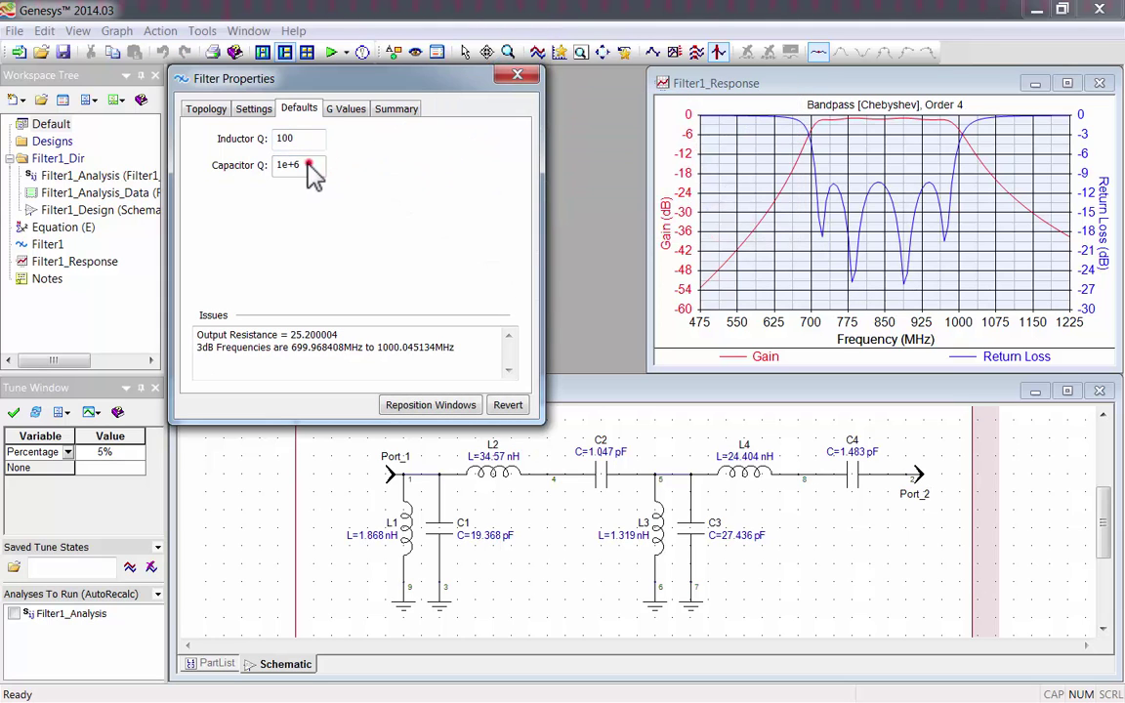
drag(313, 168, 277, 186)
text(1)
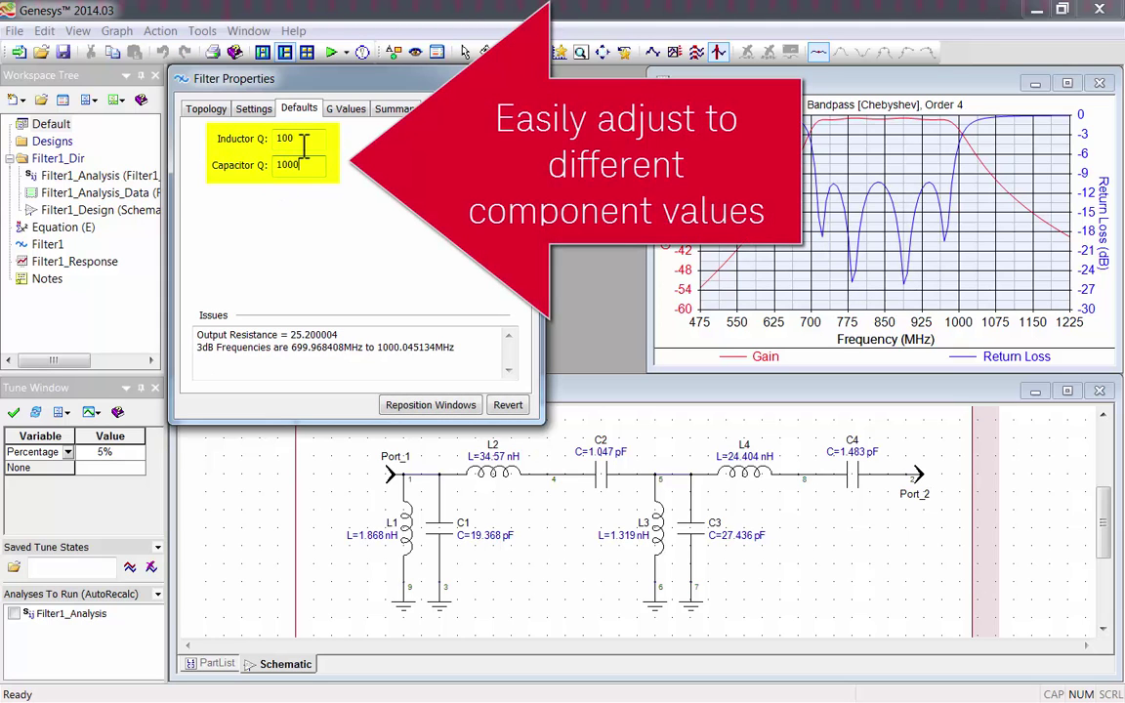
text(000)
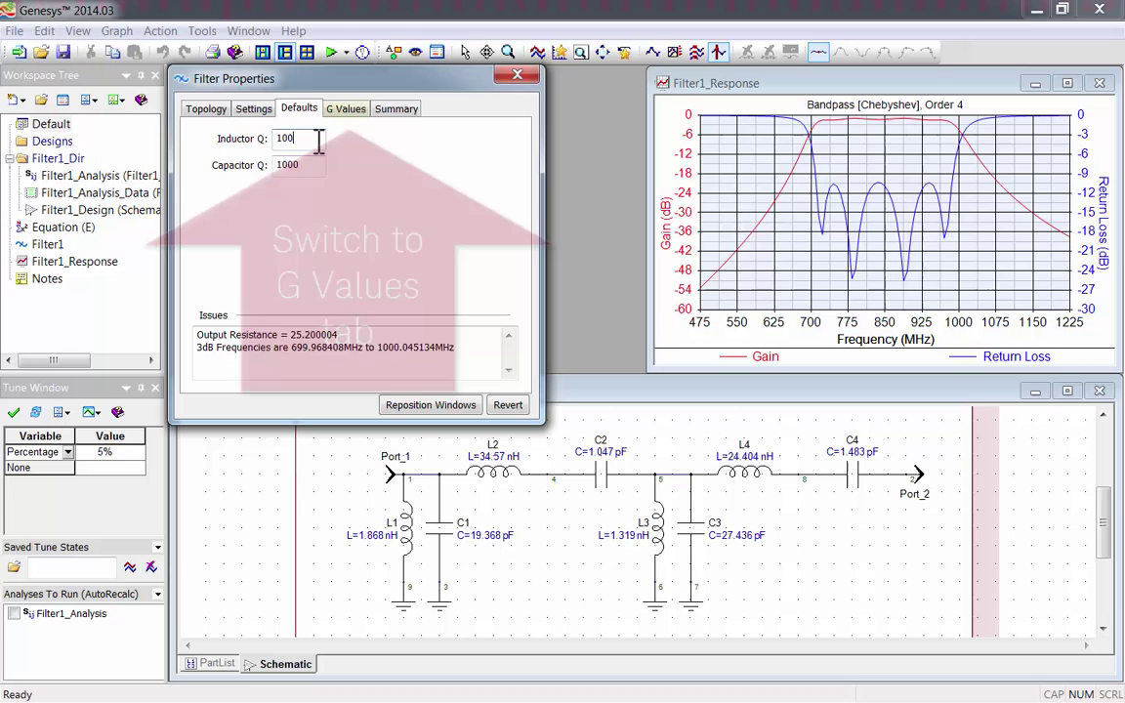
Show Filter1's G Values table and scroll through the g-values for orders 1 to 7
click(354, 110)
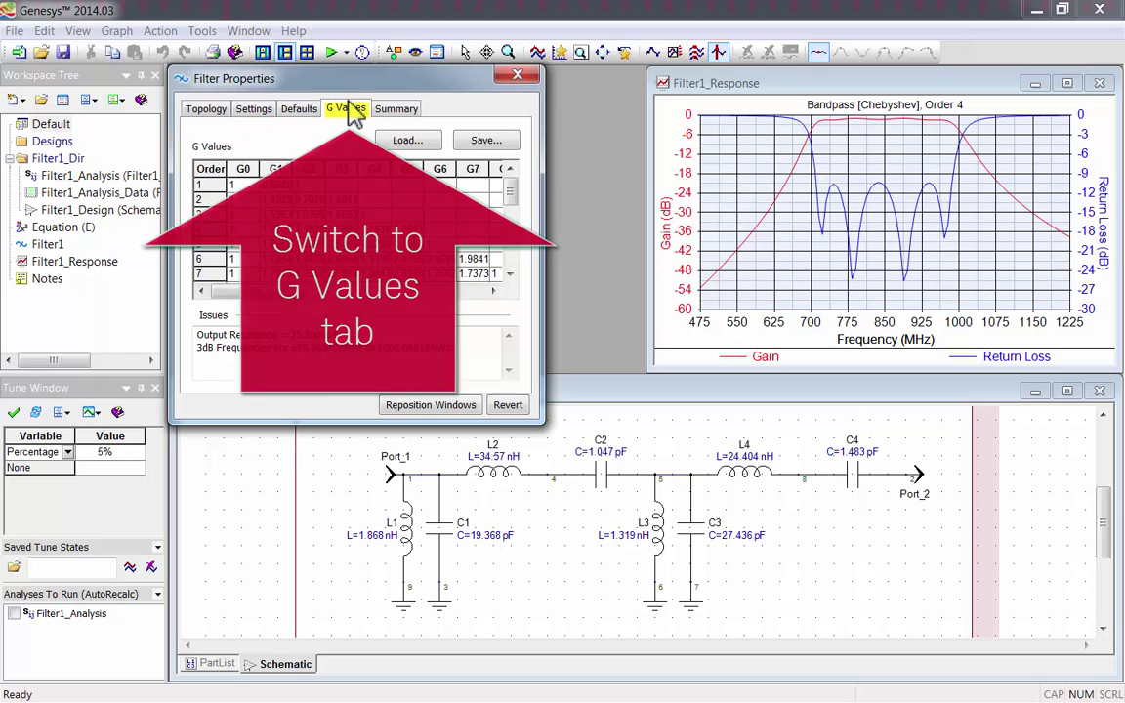
drag(509, 182, 516, 261)
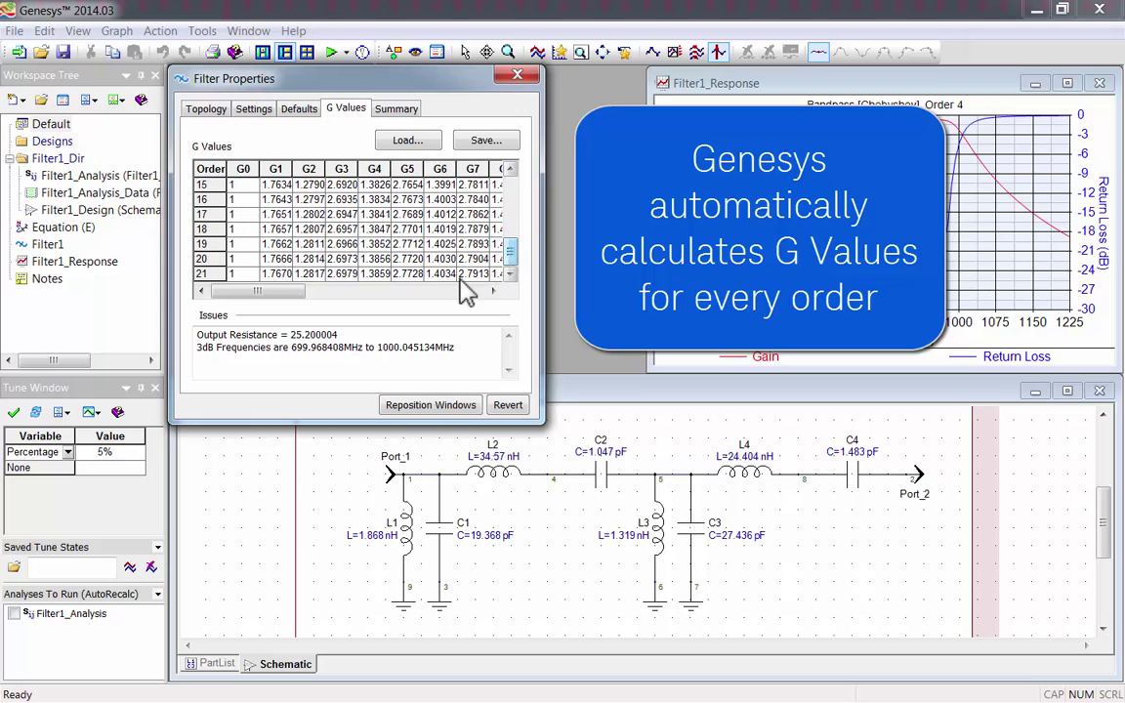
click(257, 291)
mouse_move(259, 293)
mouse_down()
mouse_move(427, 295)
mouse_move(332, 308)
mouse_move(249, 295)
mouse_up()
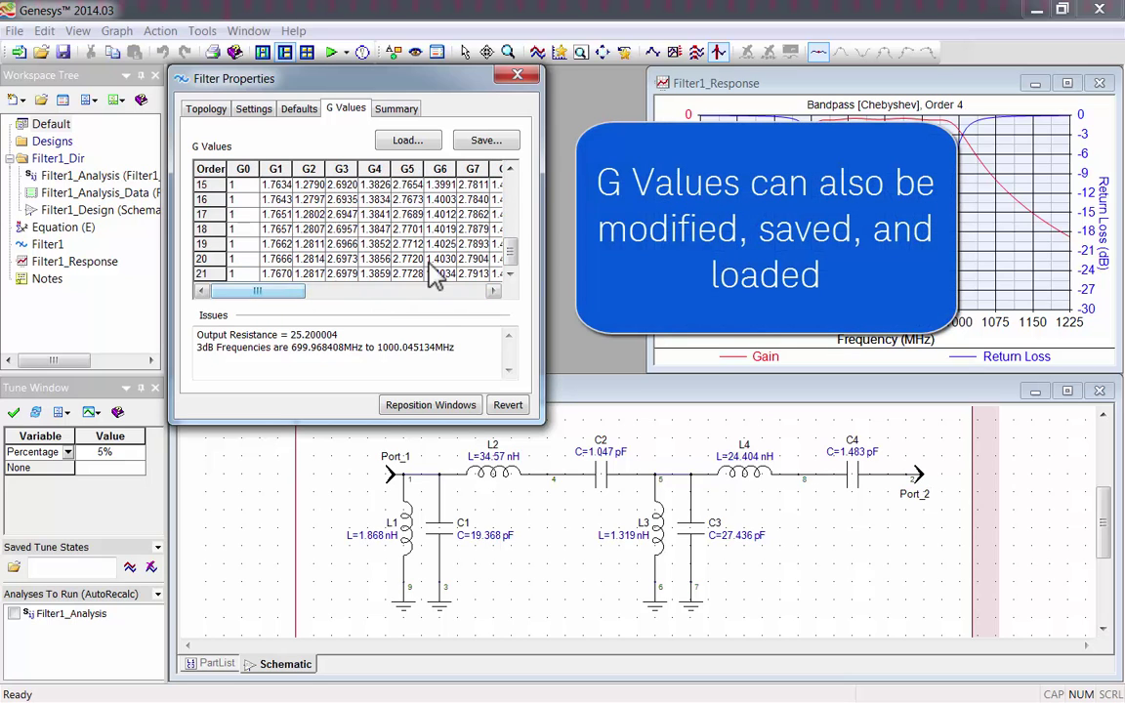
drag(508, 258, 510, 190)
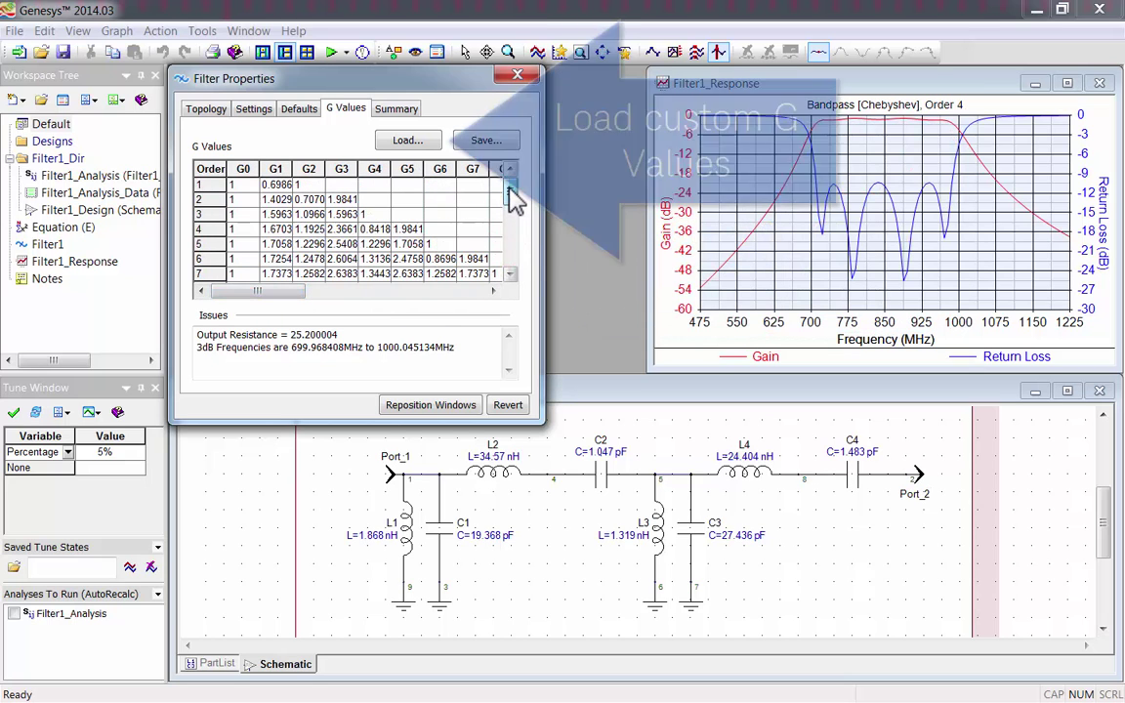
Browse the example G-value files in the Proto folder, then cancel without loading any
click(430, 141)
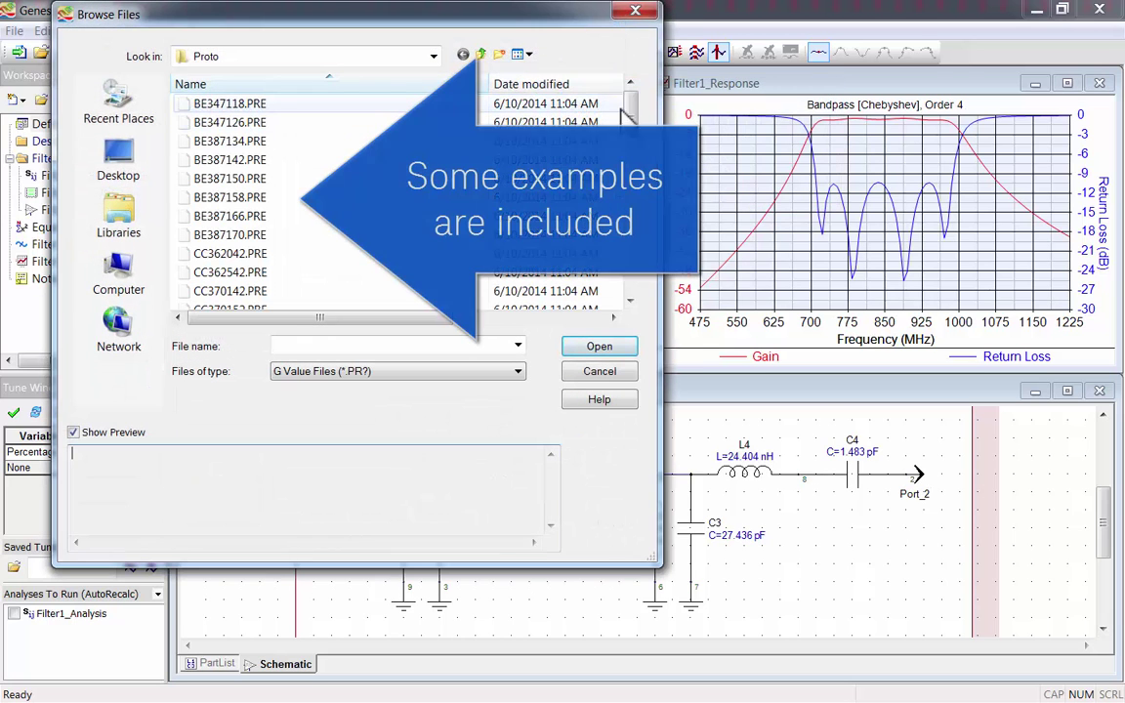
scroll(570, 103, down, 4)
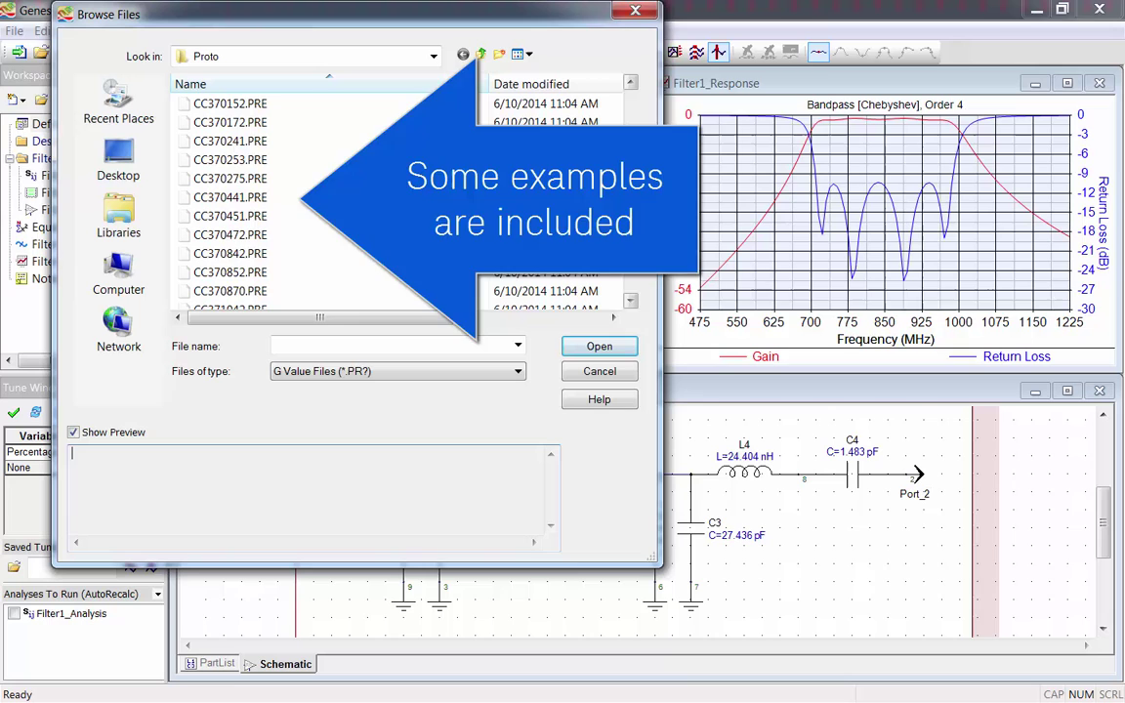
drag(634, 181, 625, 332)
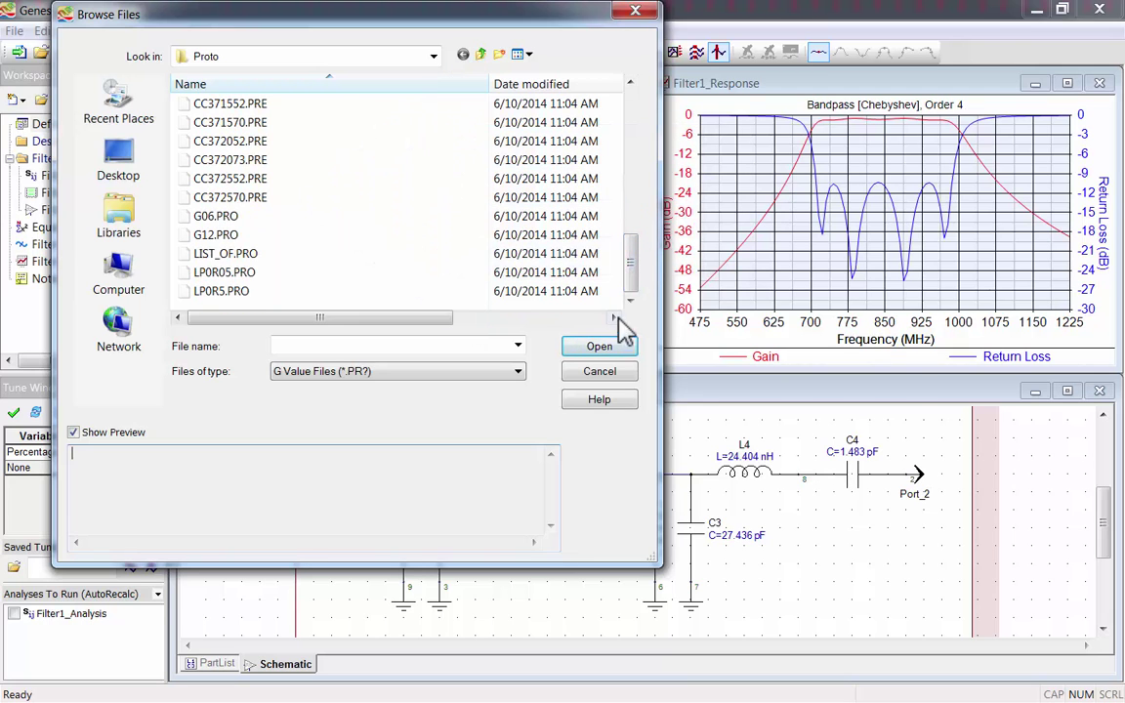
click(602, 371)
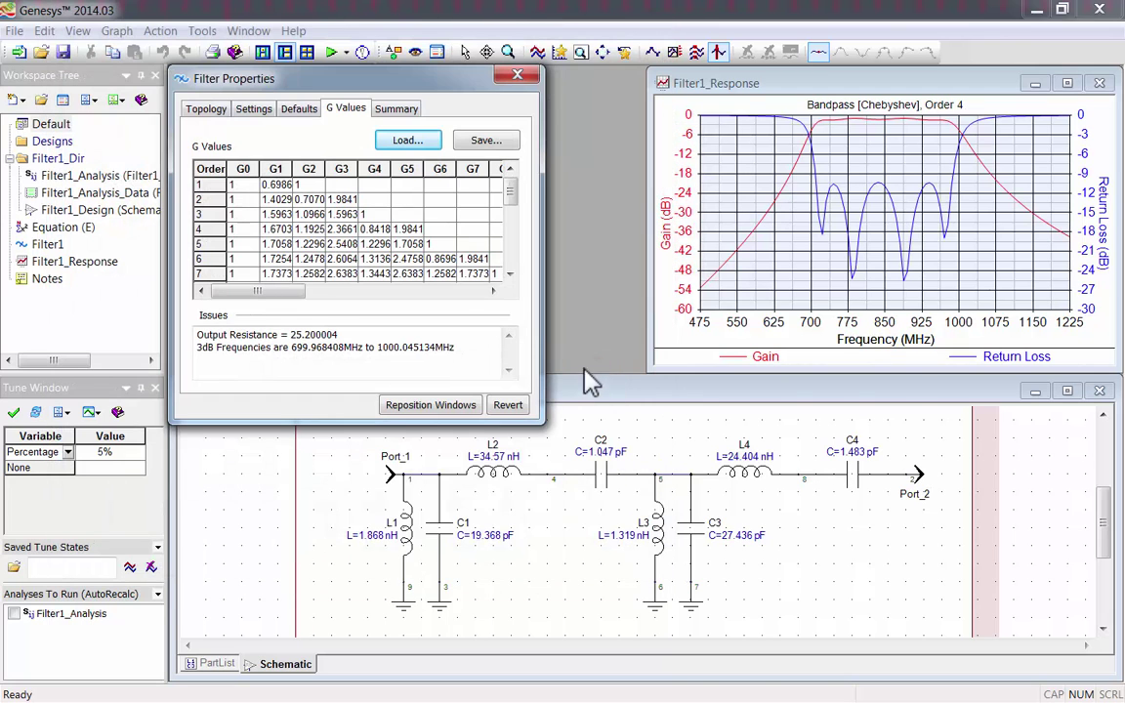
View Filter1's Summary: output resistance 25.200004, g-value sum 6.070937, 3 dB points about 700–1000 MHz
click(390, 108)
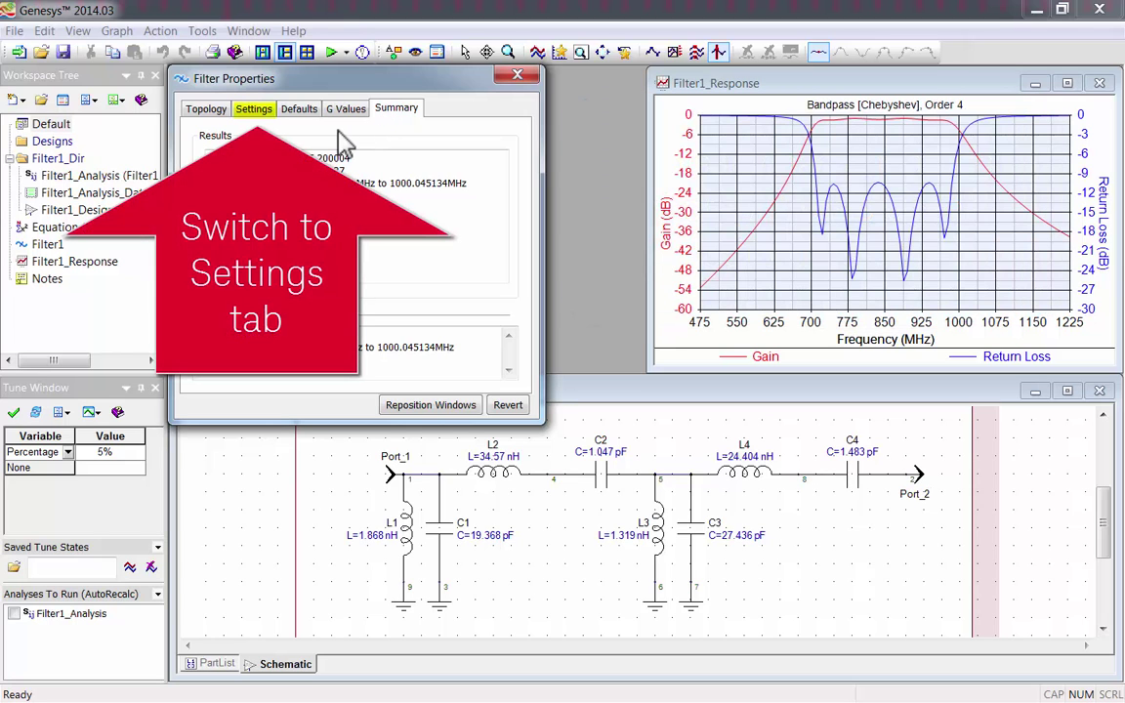
Lower the filter order to 3 and confirm the summary shows 50 Ω output and 700–1000 MHz 3 dB points
click(250, 111)
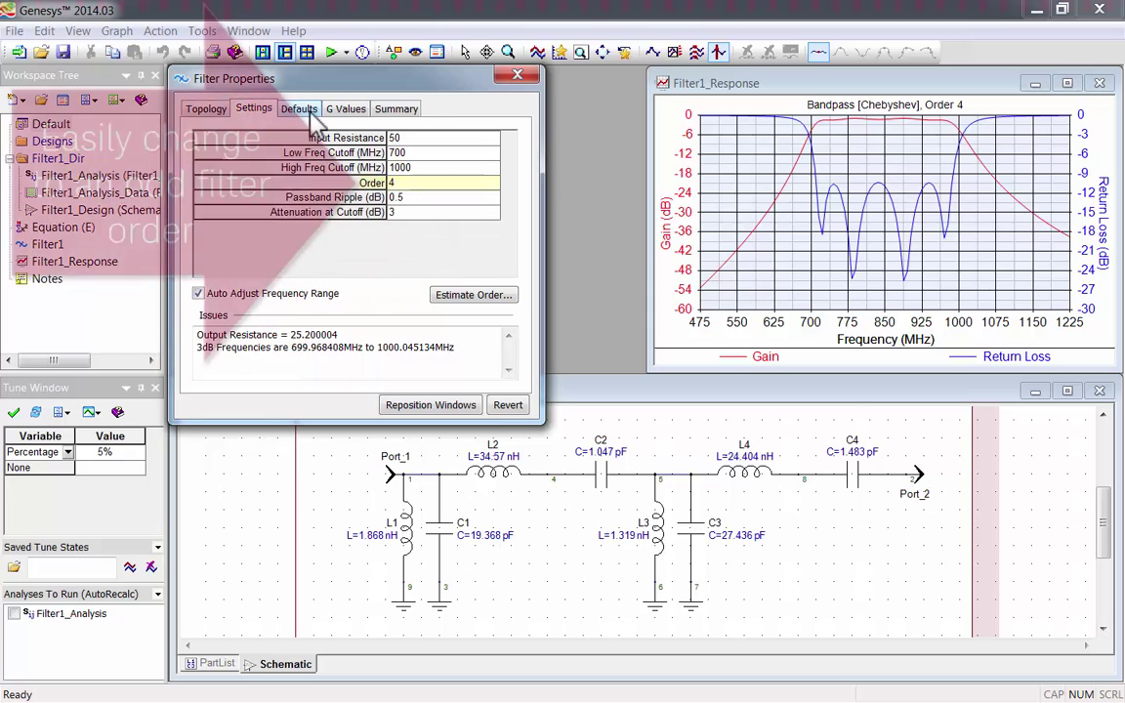
click(494, 187)
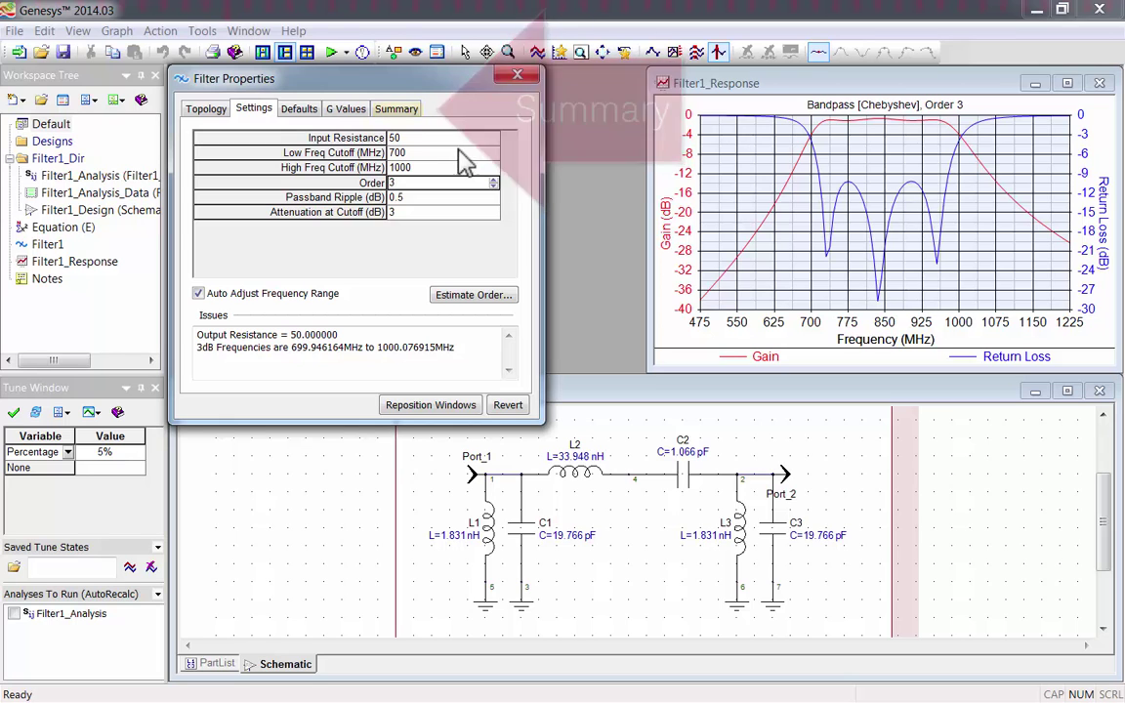
click(408, 115)
click(488, 180)
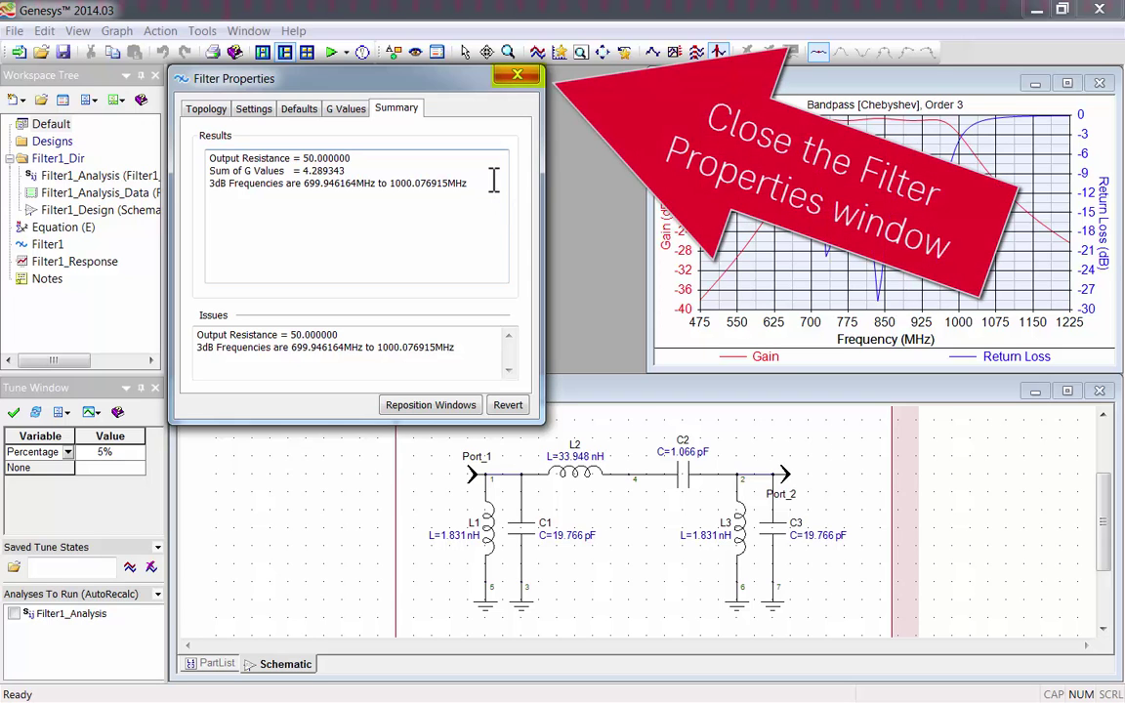
Close Filter Properties, tile the response graph and schematic horizontally, and focus the Filter1_Design schematic
click(516, 77)
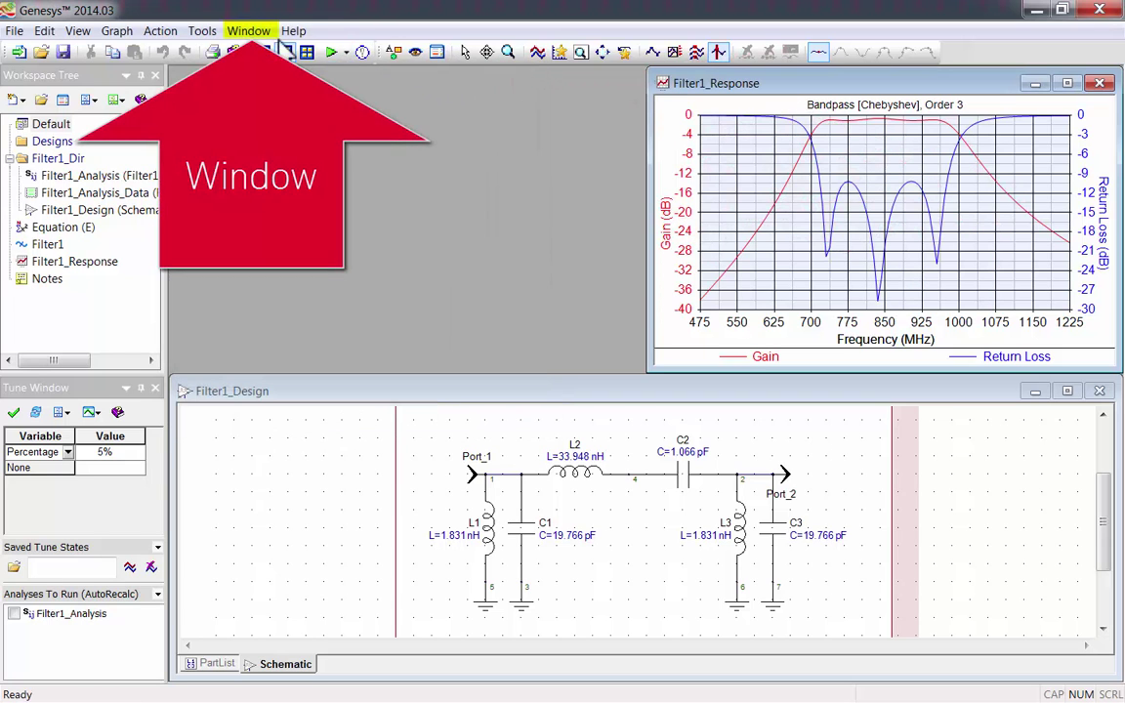
click(247, 30)
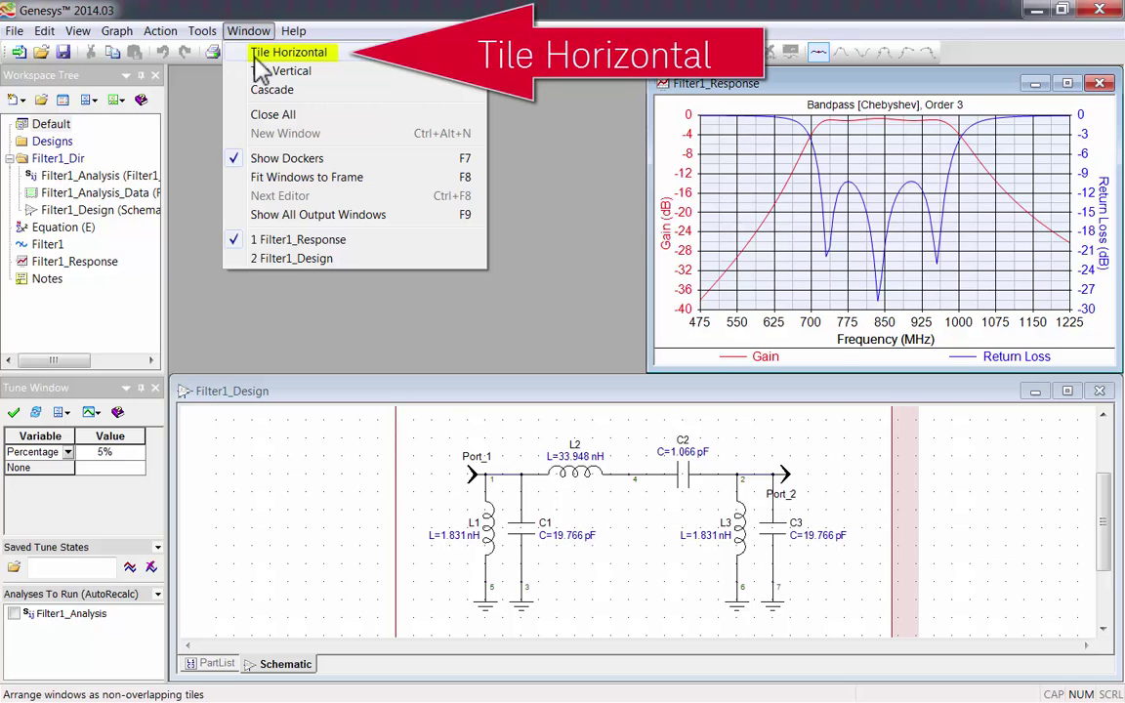
click(259, 53)
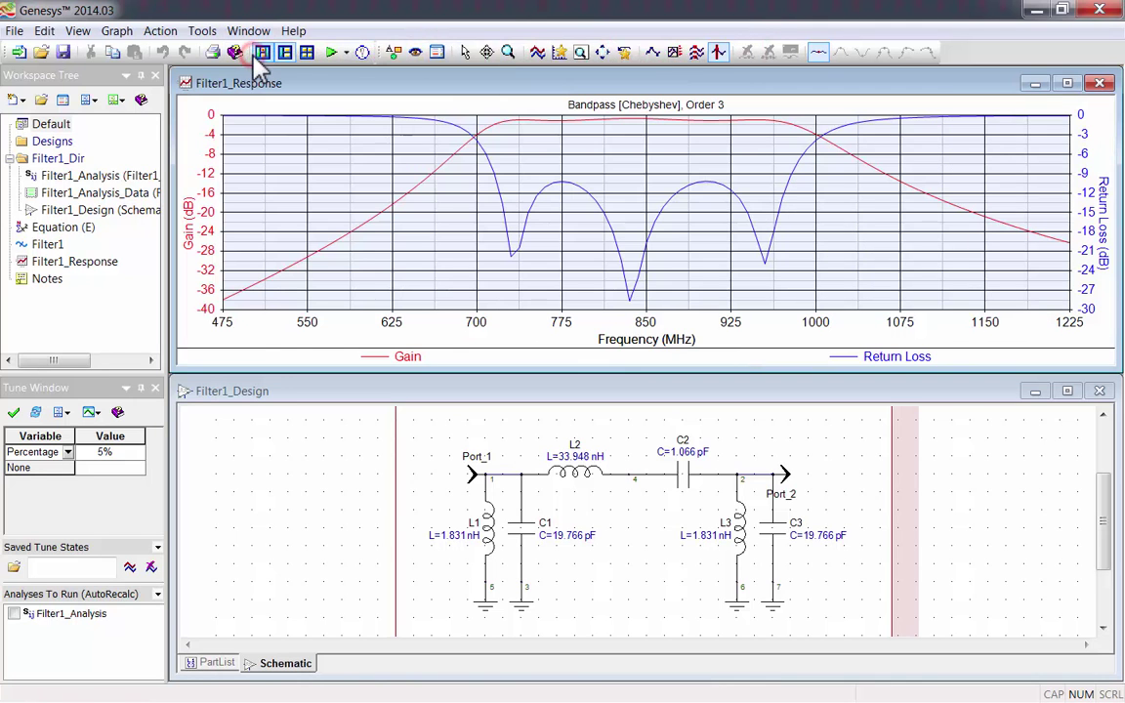
click(275, 500)
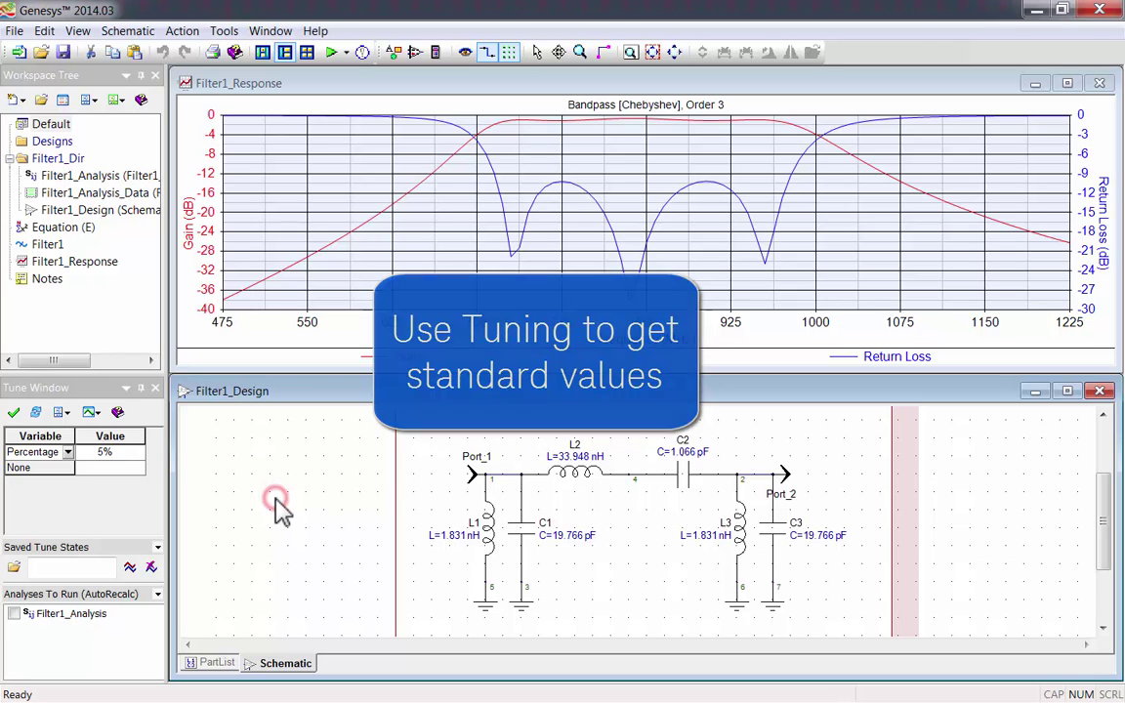
Select all Filter1 schematic components and make them tunable, listing C1–C3 and L1–L2 in the Tune Window
key(ctrl+a)
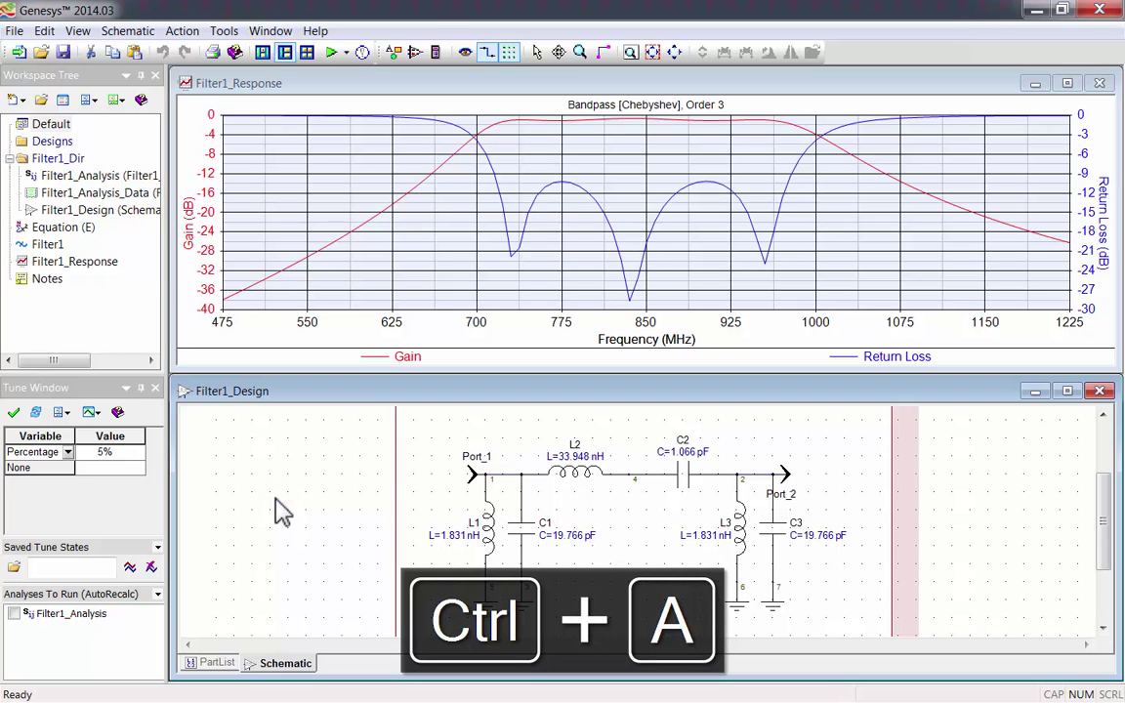
key(ctrl+a)
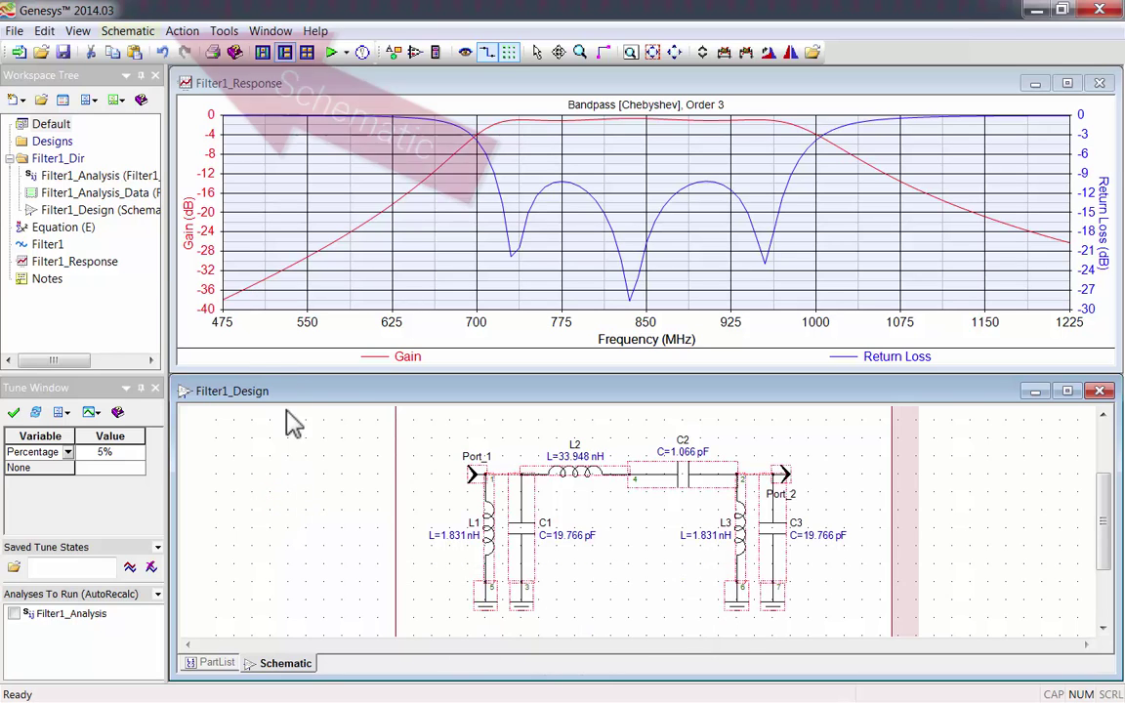
click(132, 34)
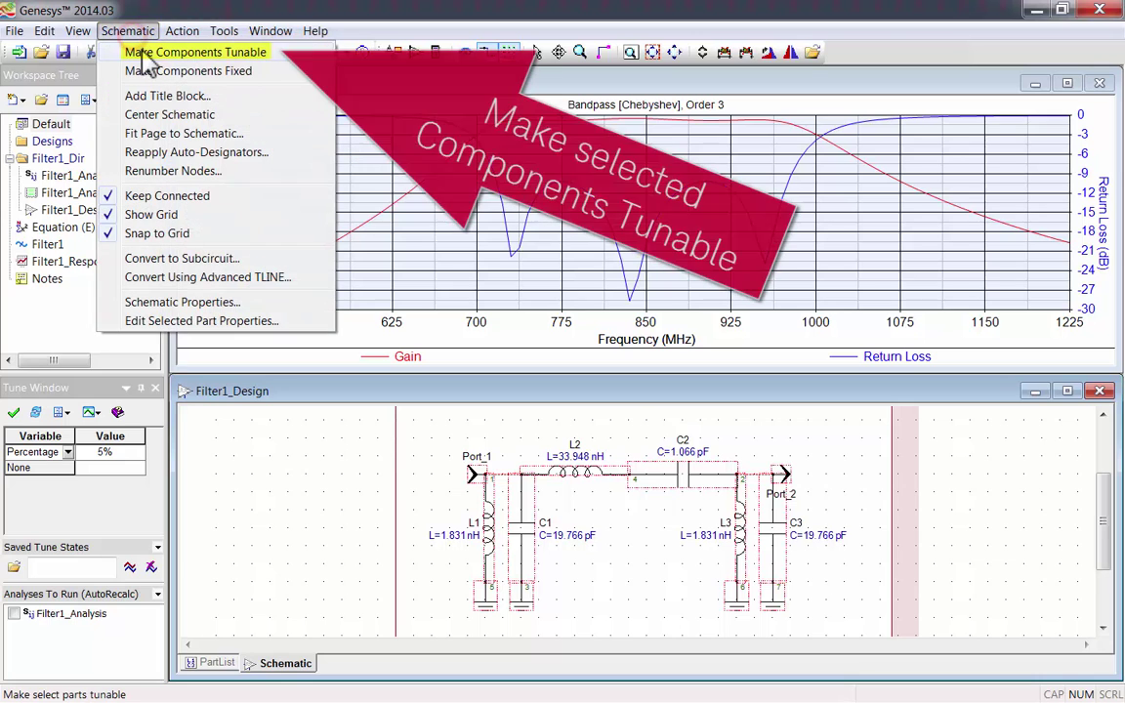
click(146, 54)
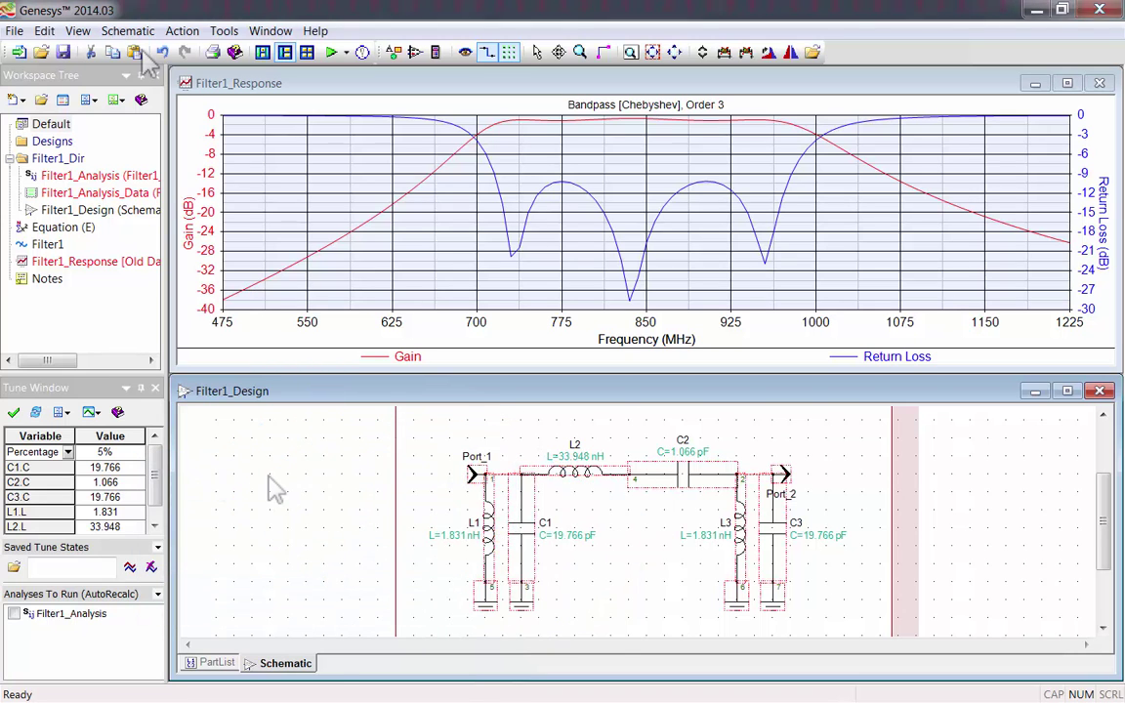
Enable AutoRecalc for Filter1_Analysis and set the Tune Window method to Standard Value
click(13, 613)
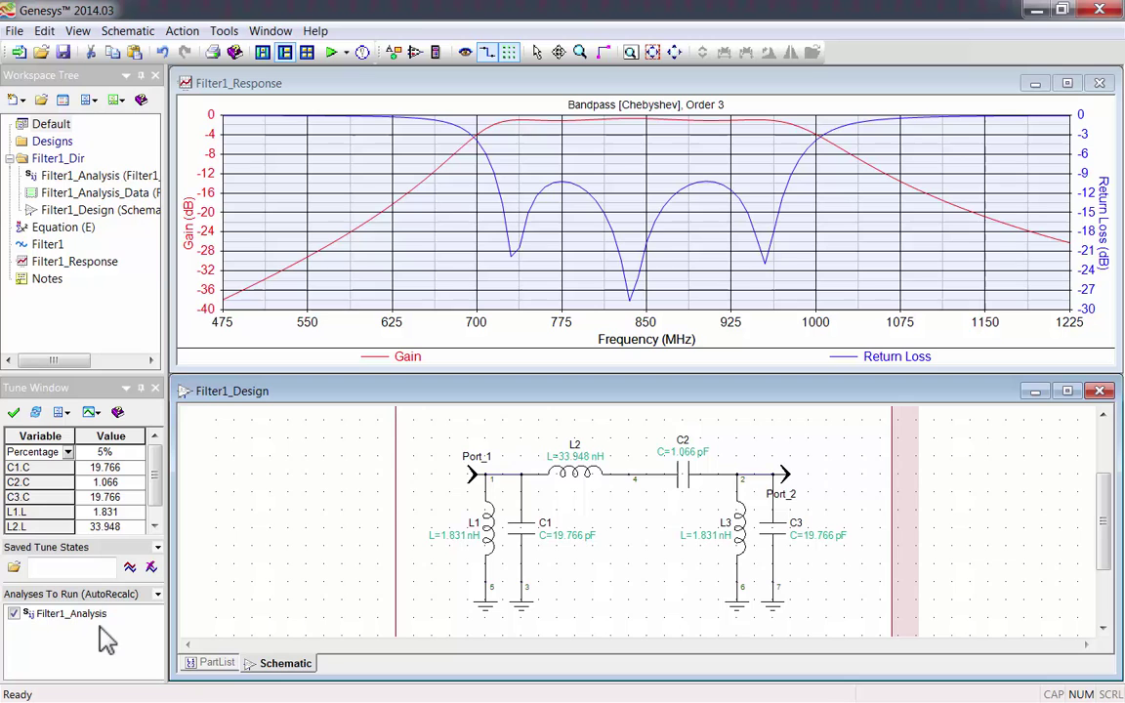
click(67, 453)
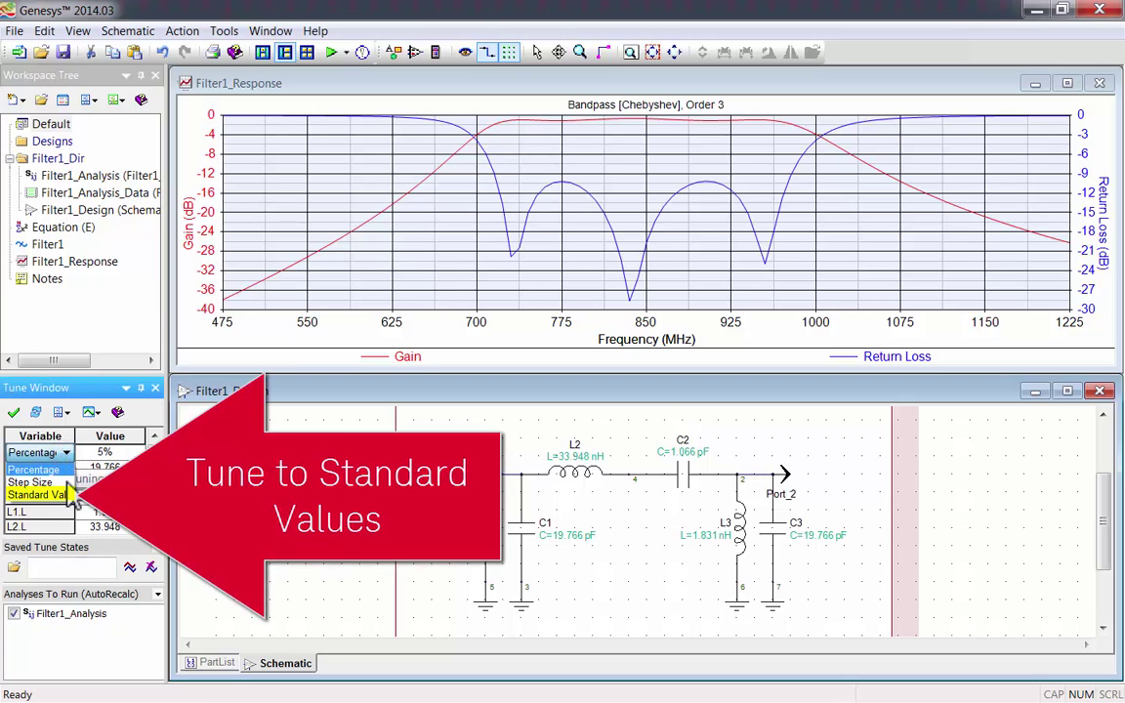
click(58, 495)
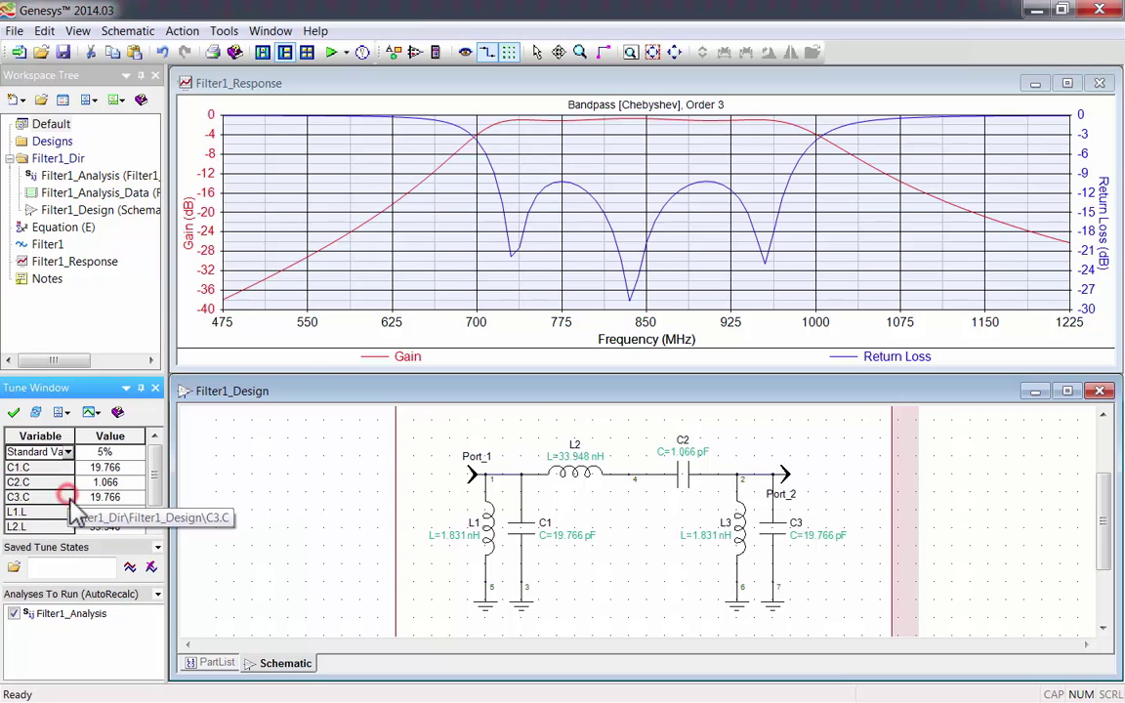
Step C1 and C3 to 20 pF and C2 to 1.1 pF
click(142, 468)
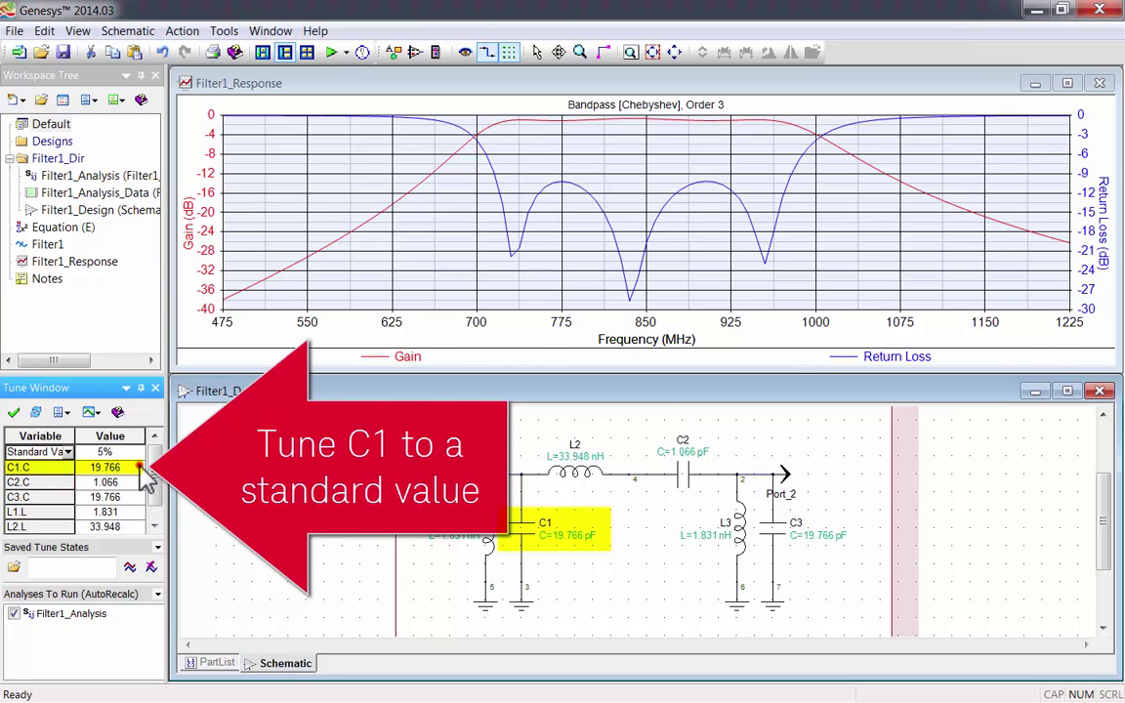
click(138, 466)
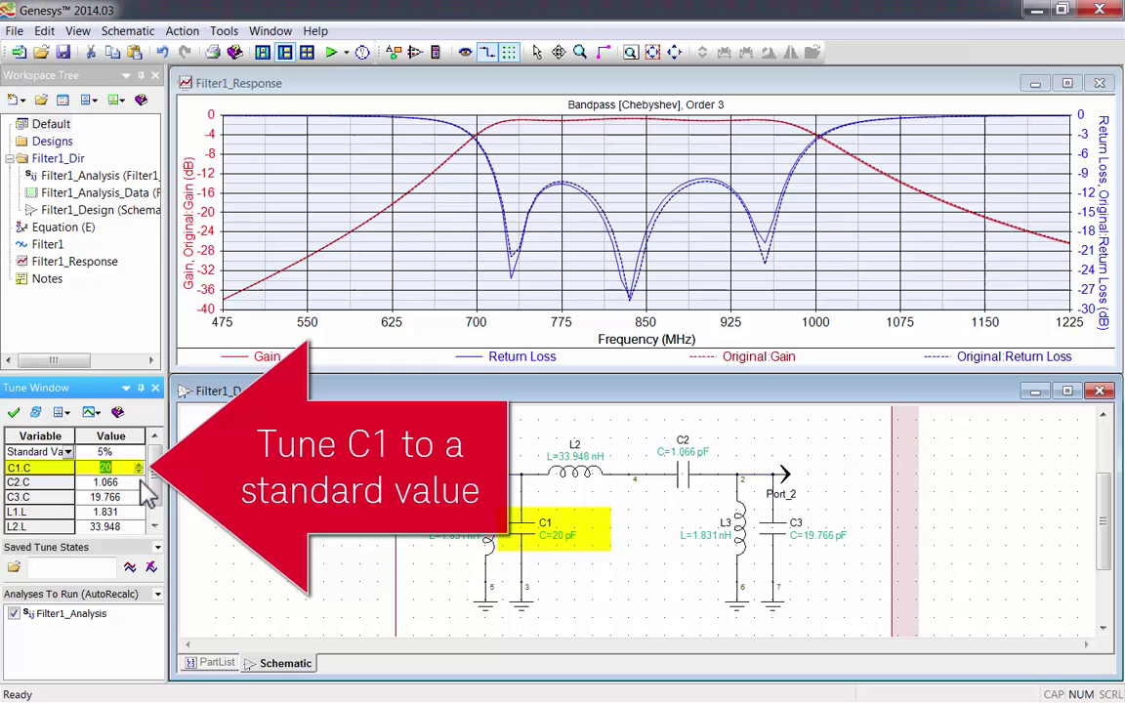
click(143, 483)
click(139, 479)
click(143, 497)
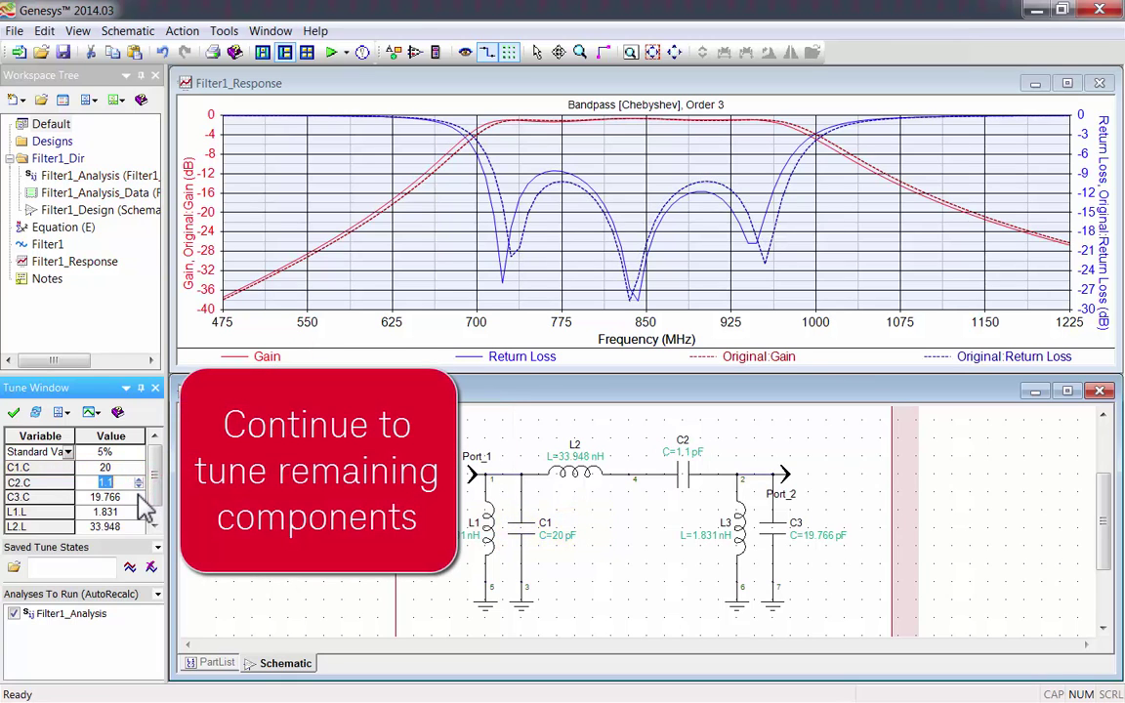
click(139, 495)
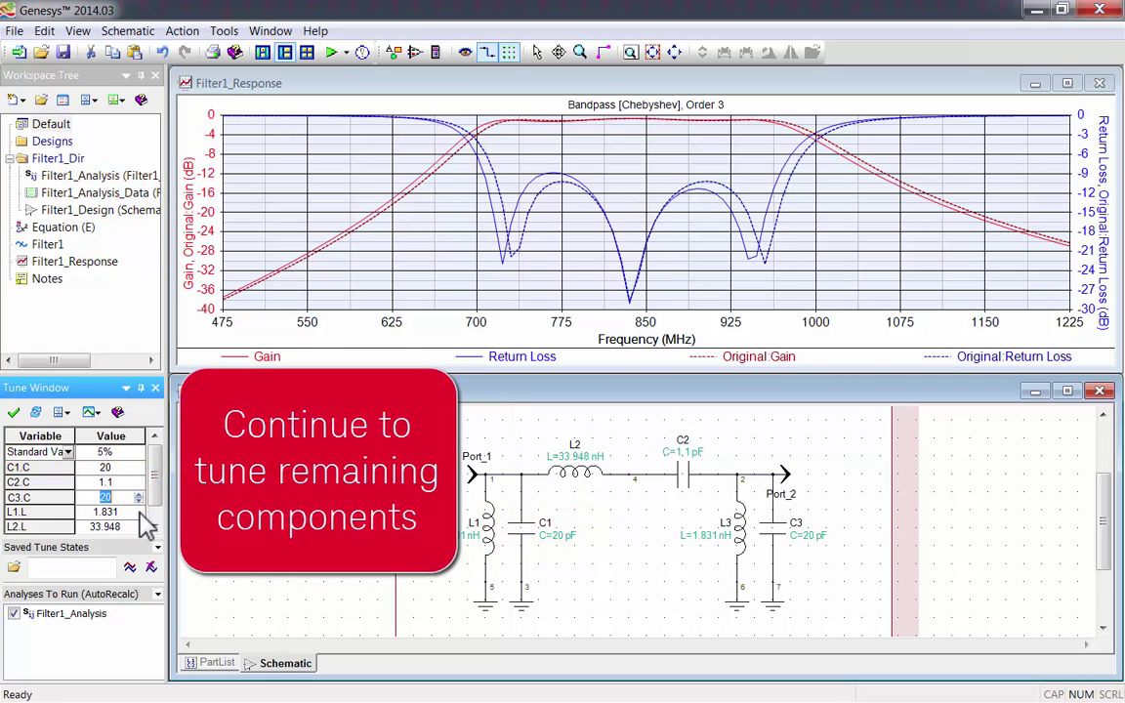
Step L1 and L3 down to 1.8 nH and L2 down to 33 nH
click(143, 512)
click(138, 514)
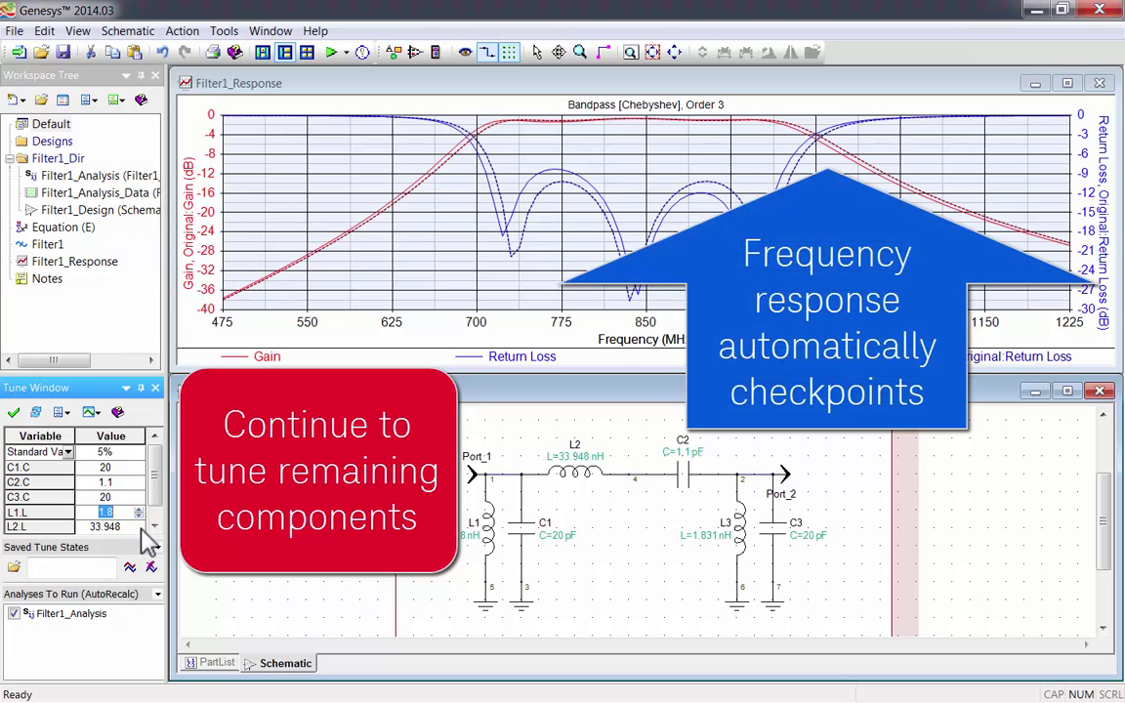
click(142, 527)
click(138, 530)
scroll(148, 473, down, 1)
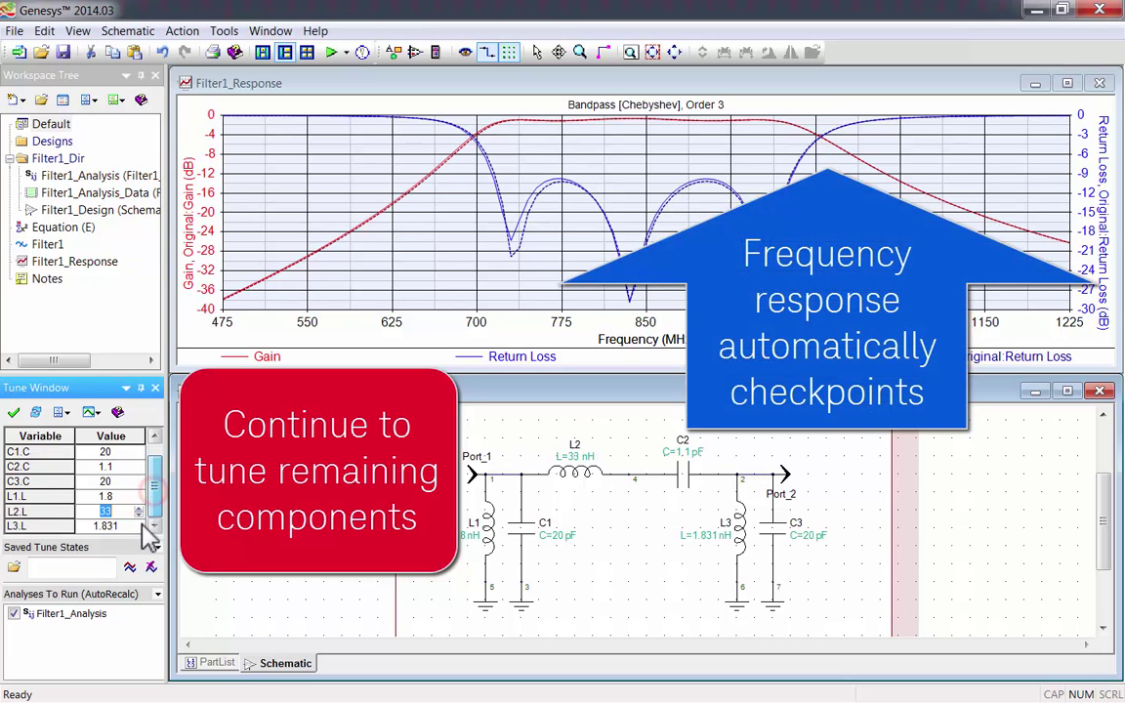
click(143, 528)
click(138, 530)
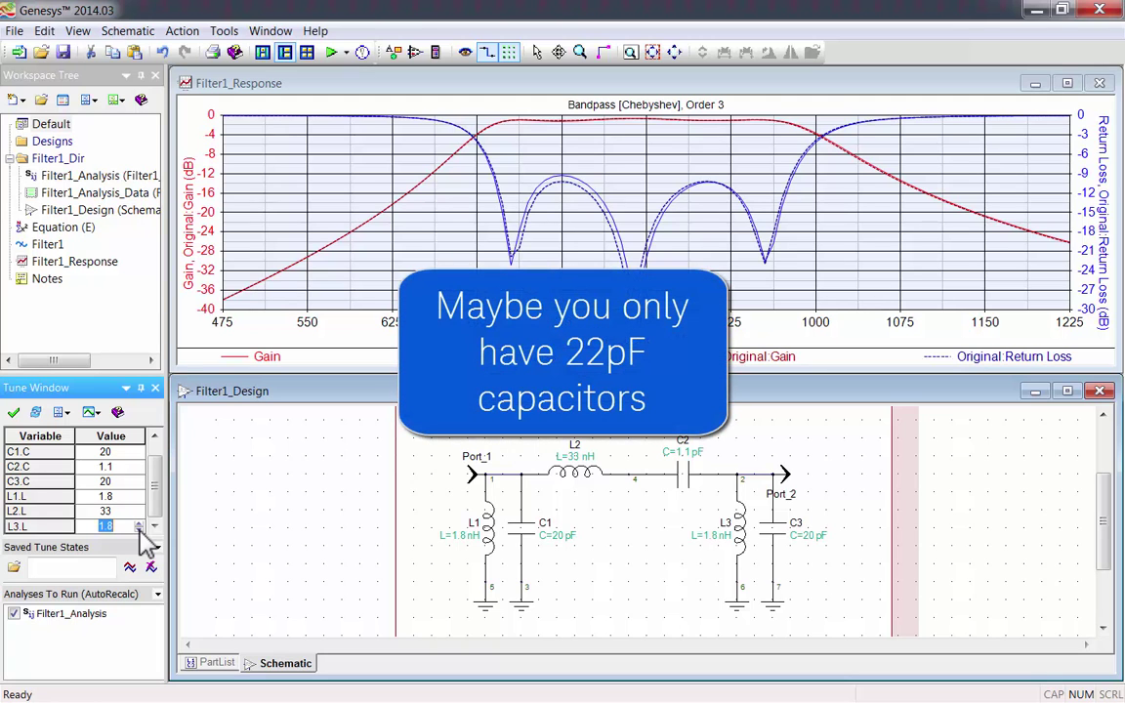
Save the current standard-value tuning as a tune state named Real
click(77, 566)
text(Real)
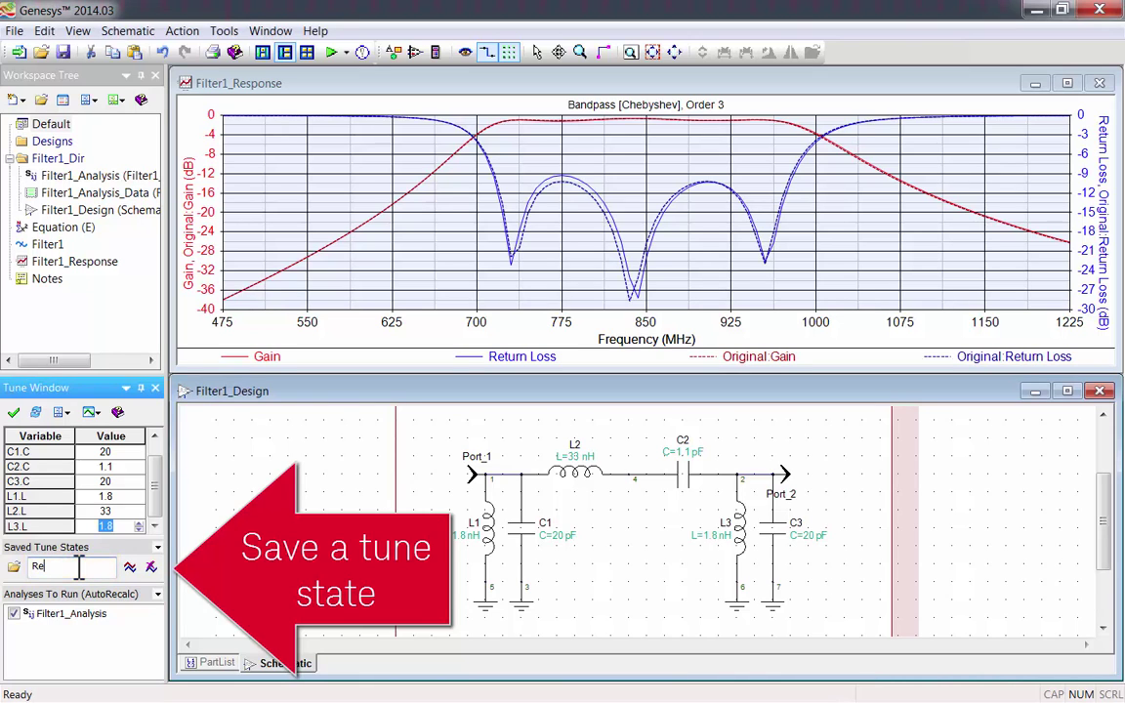
click(130, 568)
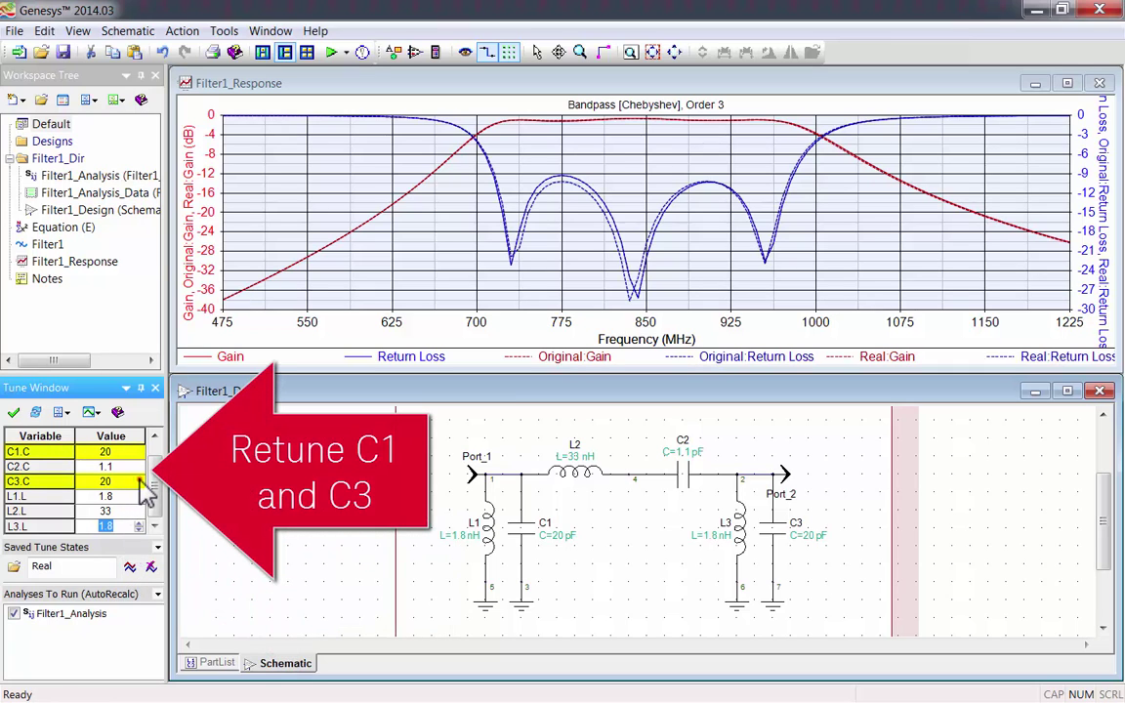
Raise C3 and C1 to 22 pF
drag(140, 480, 141, 457)
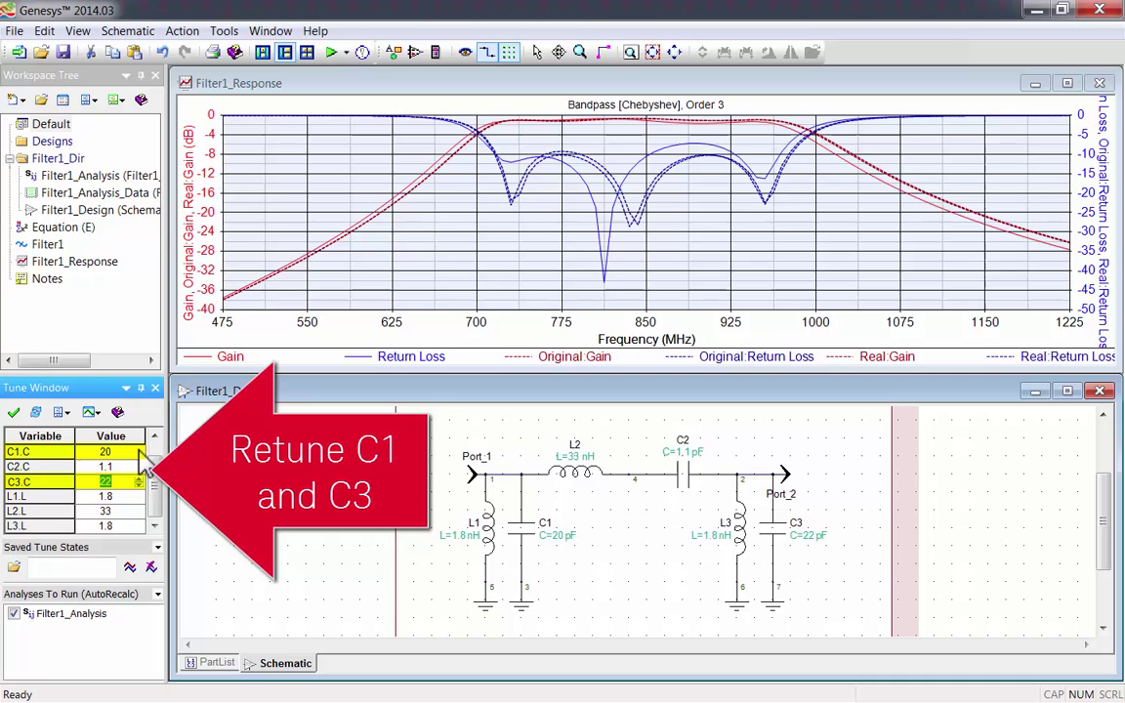
click(139, 452)
scroll(140, 452, up, 2)
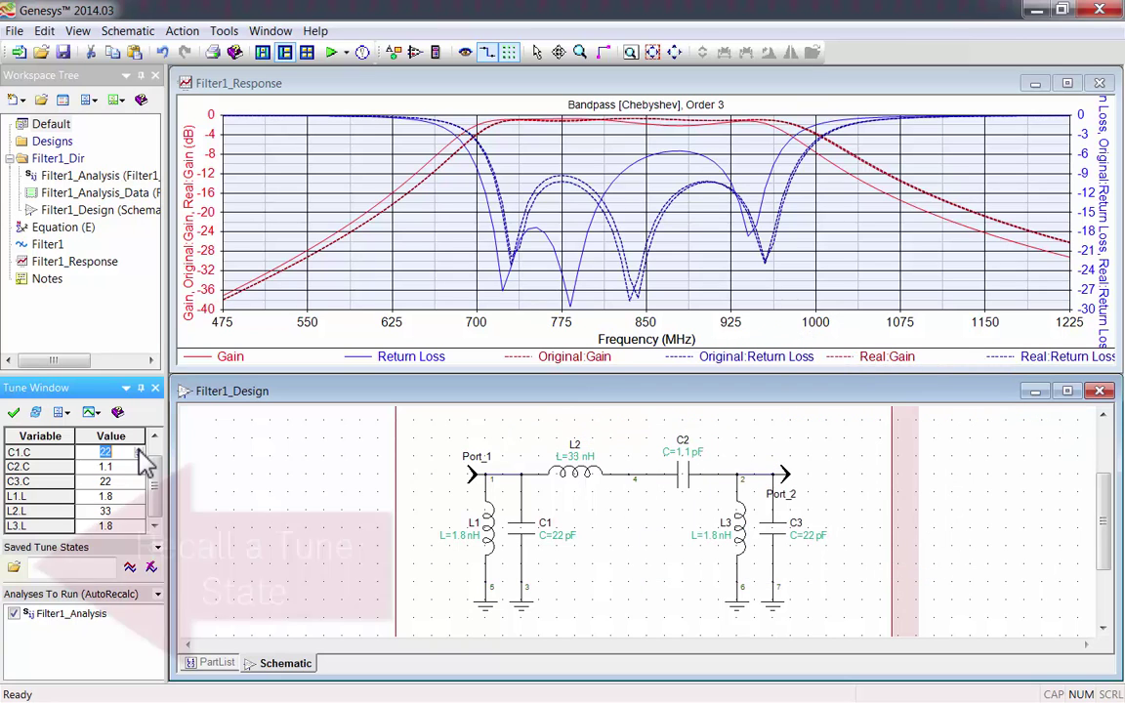
Recall the Real tune state to return C1 and C3 to 20 pF, and remove the checkpoint traces
click(14, 566)
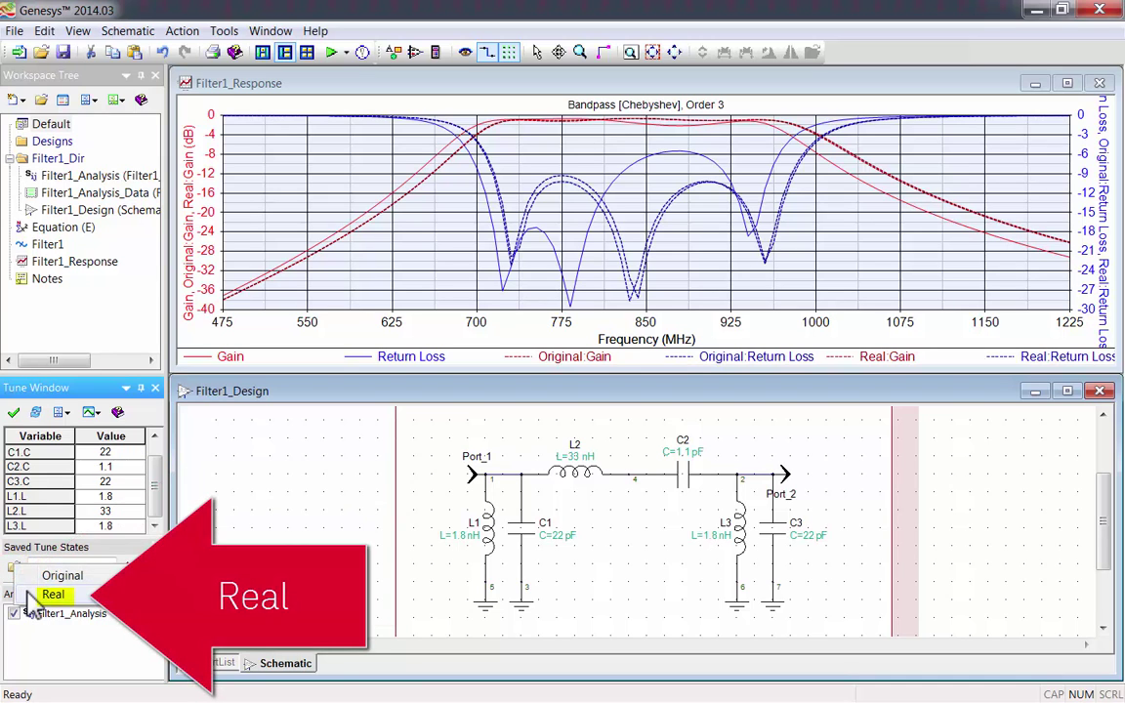
click(31, 596)
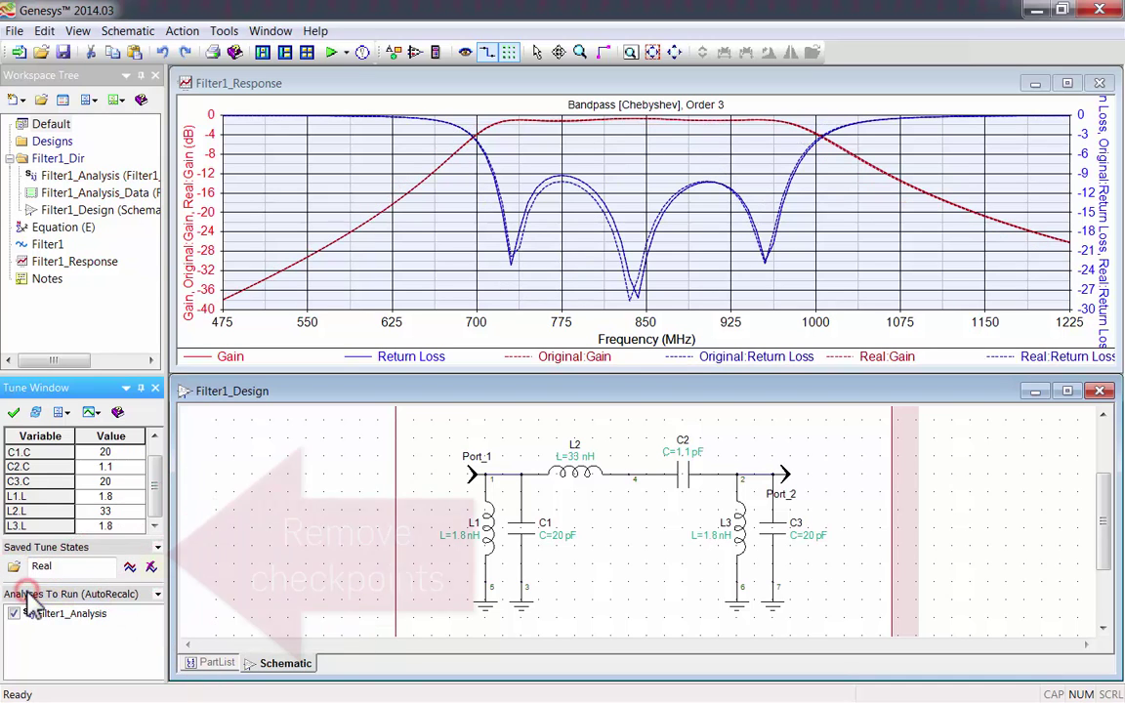
click(151, 568)
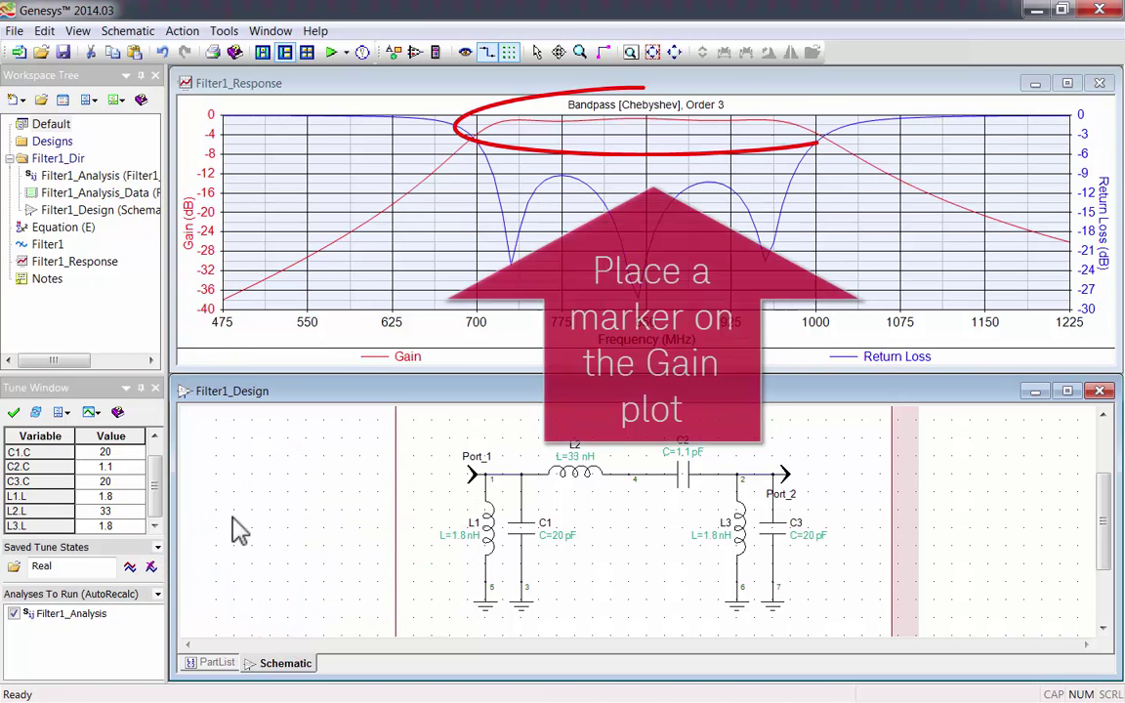
Place a bandwidth marker on the Gain trace, showing 700–1000 MHz edges and 300 MHz BW
click(647, 124)
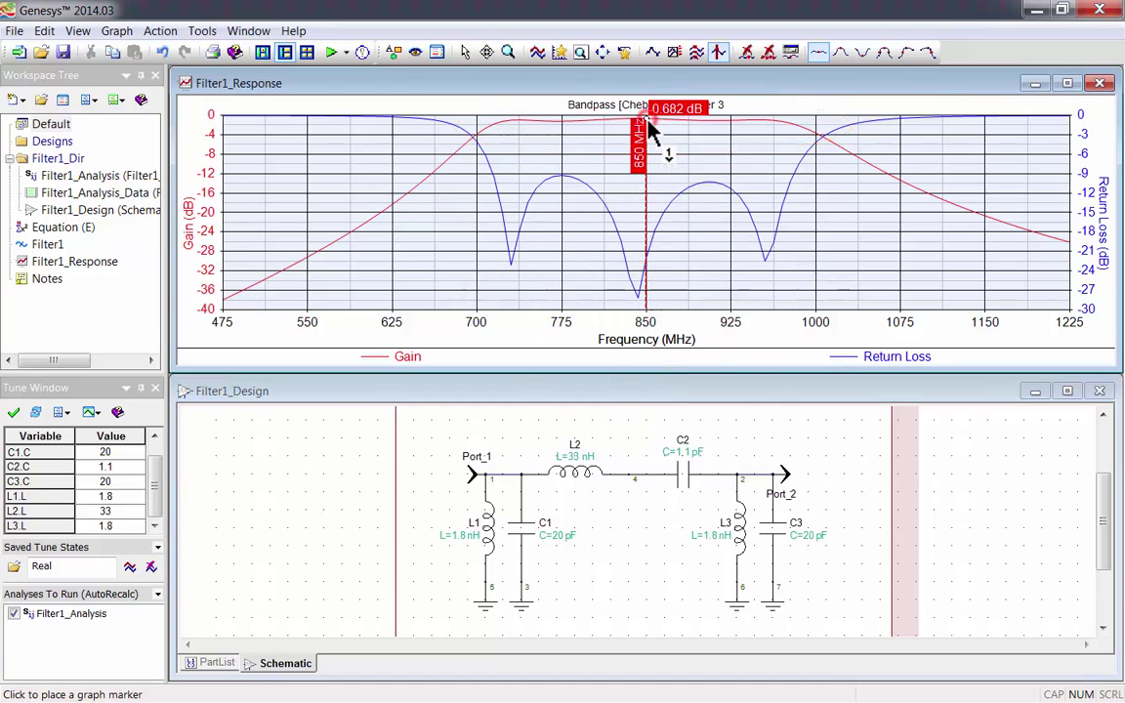
click(883, 53)
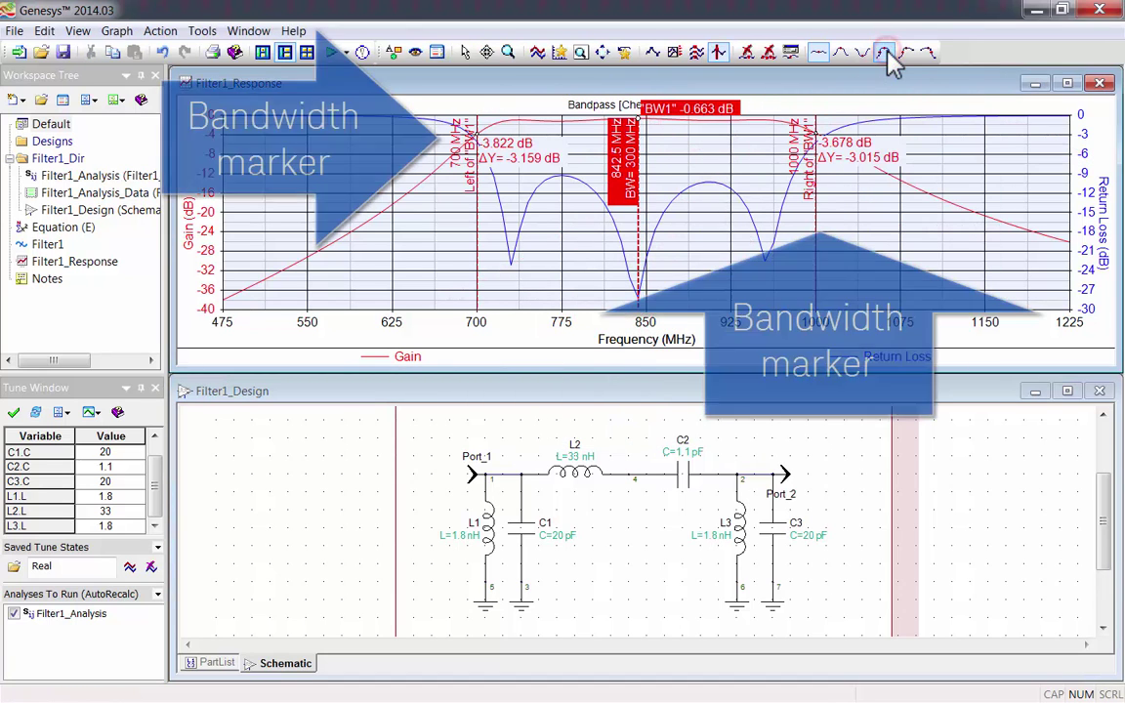